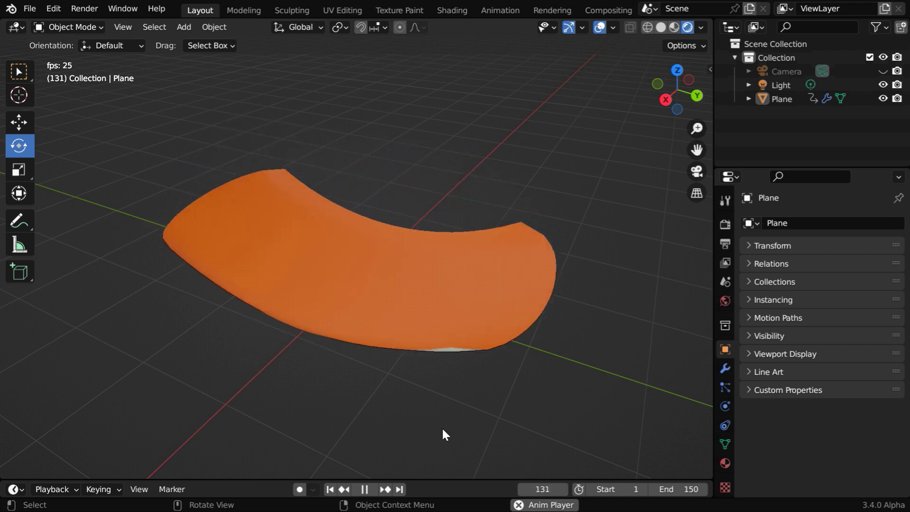
Stop playback and set the plane's Scale Y to 2.
{"action": "key", "text": "Escape"}
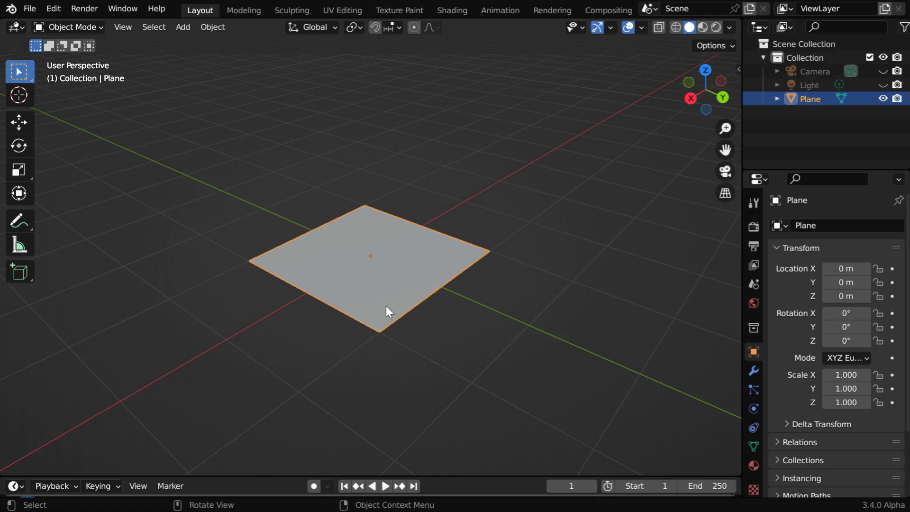
{"action": "left_click", "coordinate": [846, 388]}
{"action": "type", "text": "2"}
{"action": "key", "text": "Return"}
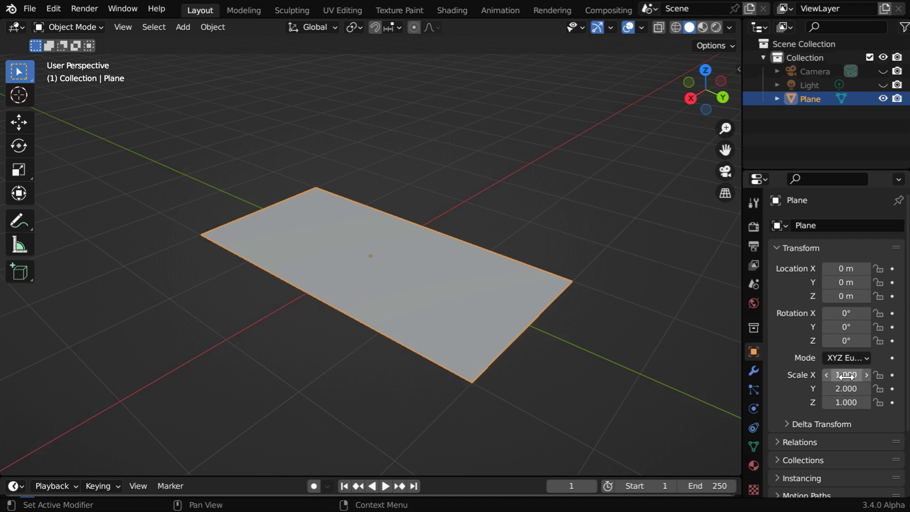
Apply the plane's scale so it reads 1, 1, 1, and enlarge the timeline area.
{"action": "left_click", "coordinate": [214, 29]}
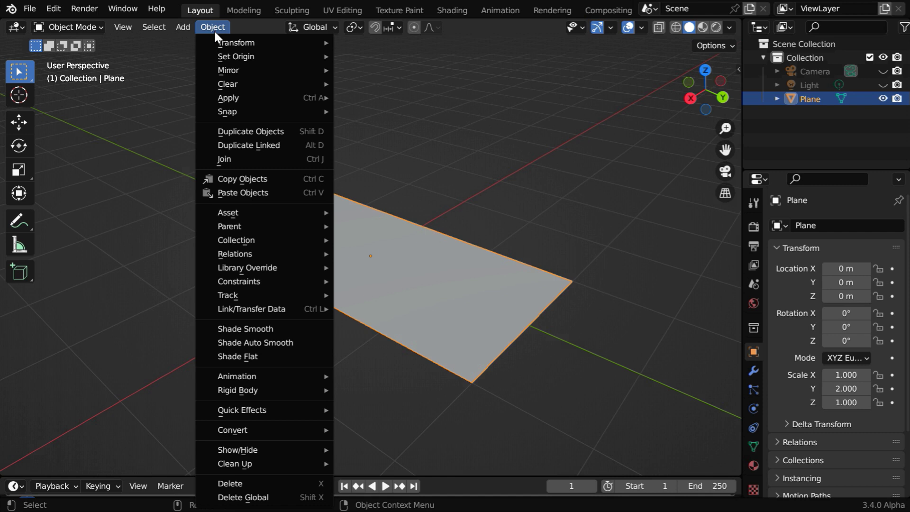
{"action": "mouse_move", "coordinate": [232, 97]}
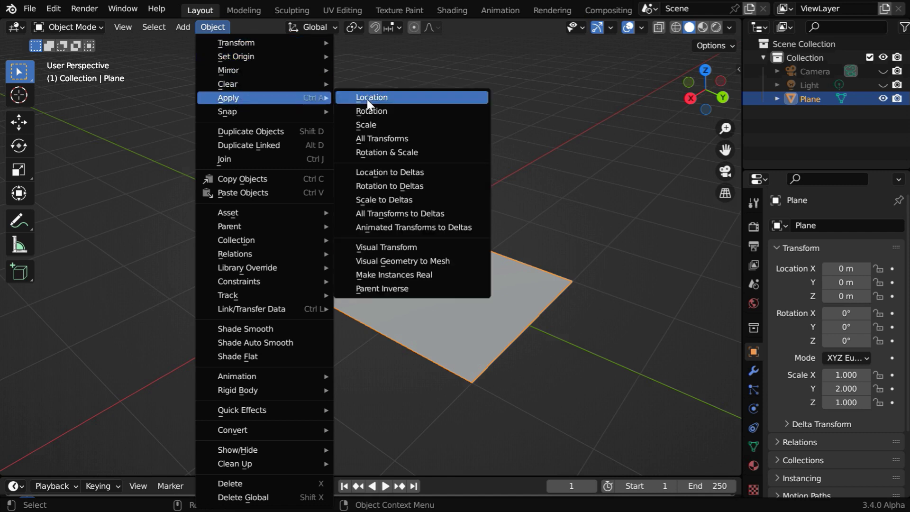
{"action": "left_click", "coordinate": [389, 124]}
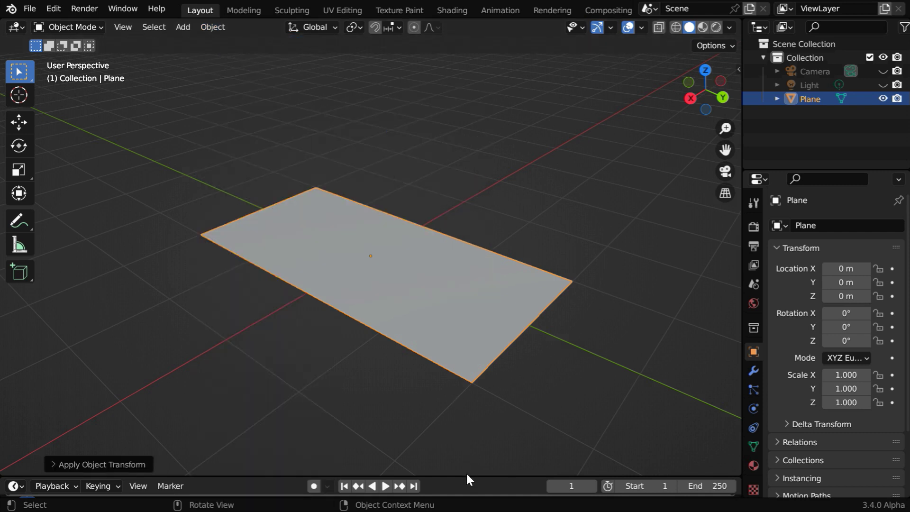
{"action": "left_click_drag", "start_coordinate": [465, 474], "coordinate": [434, 266]}
Turn the timeline into a Geometry Node Editor with a new node tree, framed on the input and output nodes.
{"action": "scroll", "coordinate": [439, 197], "scroll_direction": "down", "scroll_amount": 2}
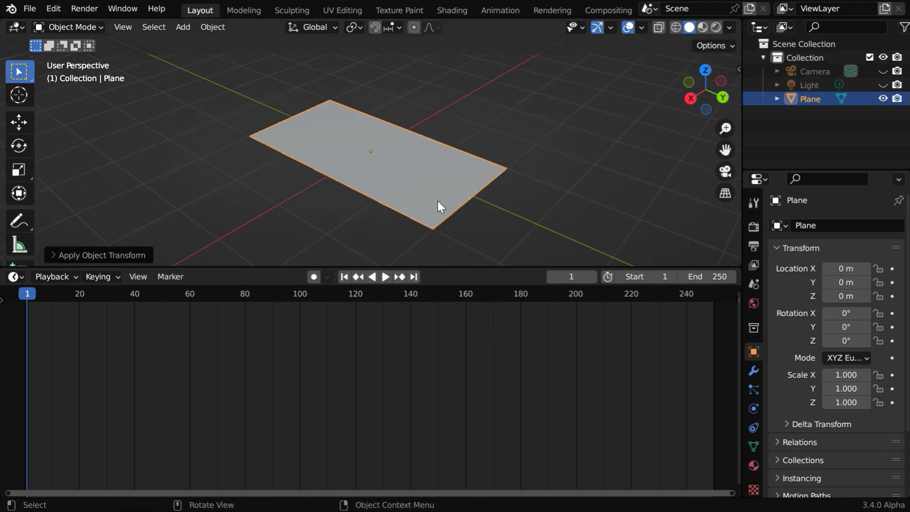
{"action": "left_click", "coordinate": [17, 275]}
{"action": "left_click", "coordinate": [39, 389]}
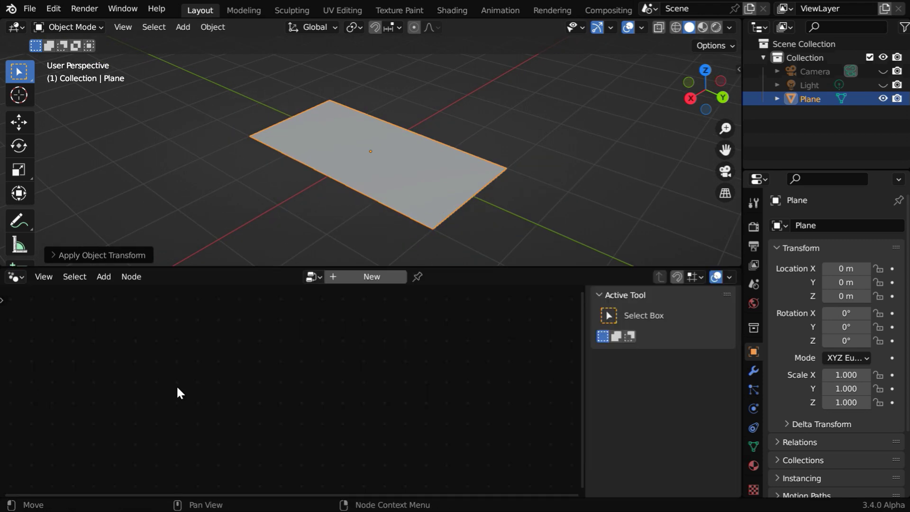
{"action": "left_click", "coordinate": [360, 278]}
{"action": "key", "text": "n"}
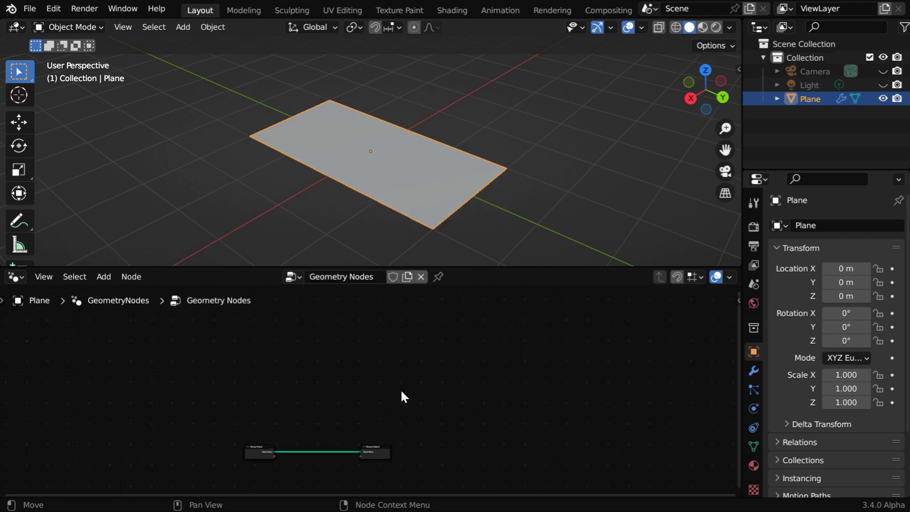
{"action": "left_click_drag", "start_coordinate": [221, 421], "coordinate": [426, 473]}
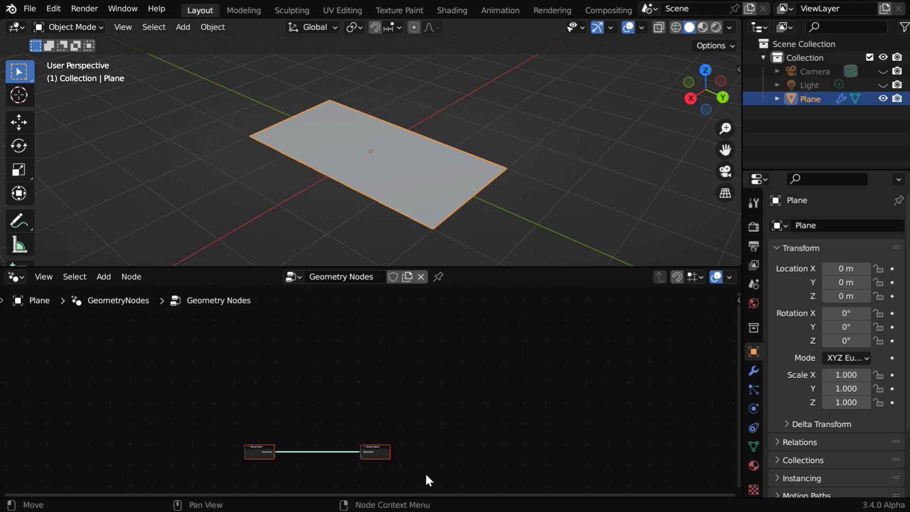
{"action": "key", "text": "Home"}
{"action": "left_click", "coordinate": [284, 427]}
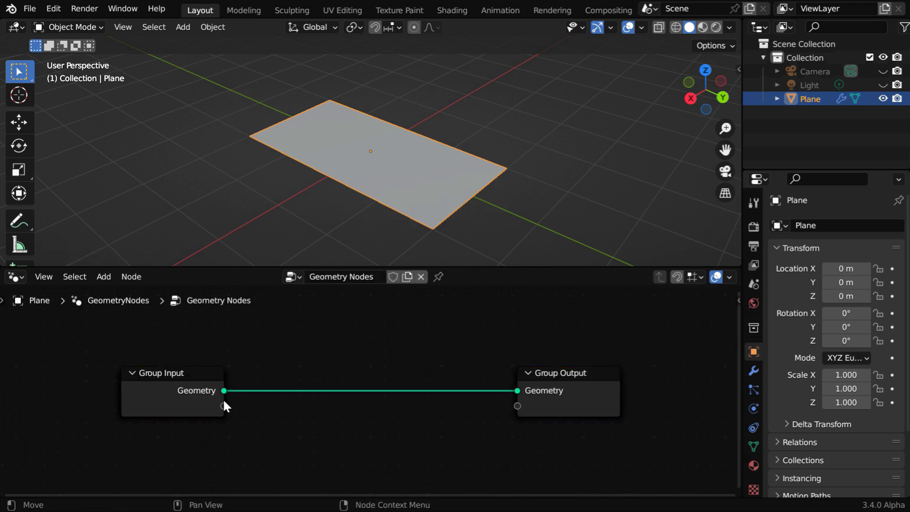
Insert a Subdivide Mesh node between Group Input and Group Output with Level 5.
{"action": "left_click", "coordinate": [105, 278]}
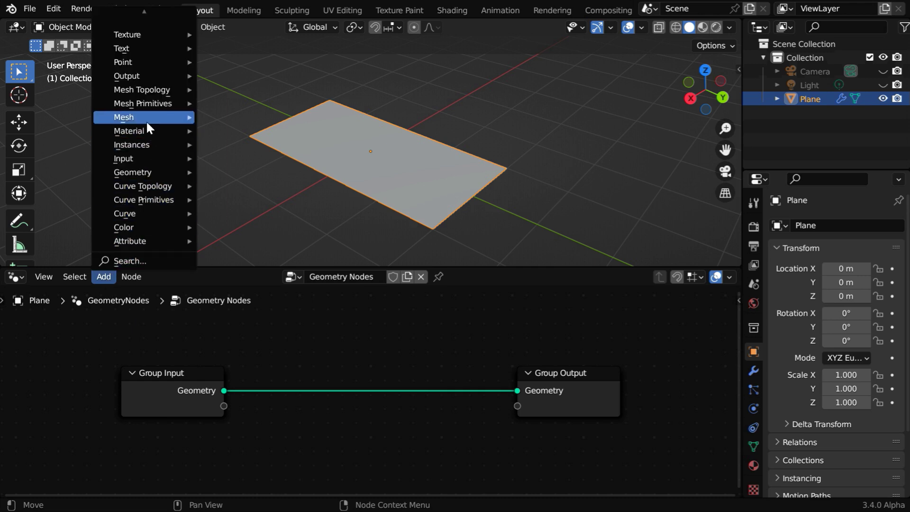
{"action": "mouse_move", "coordinate": [149, 114]}
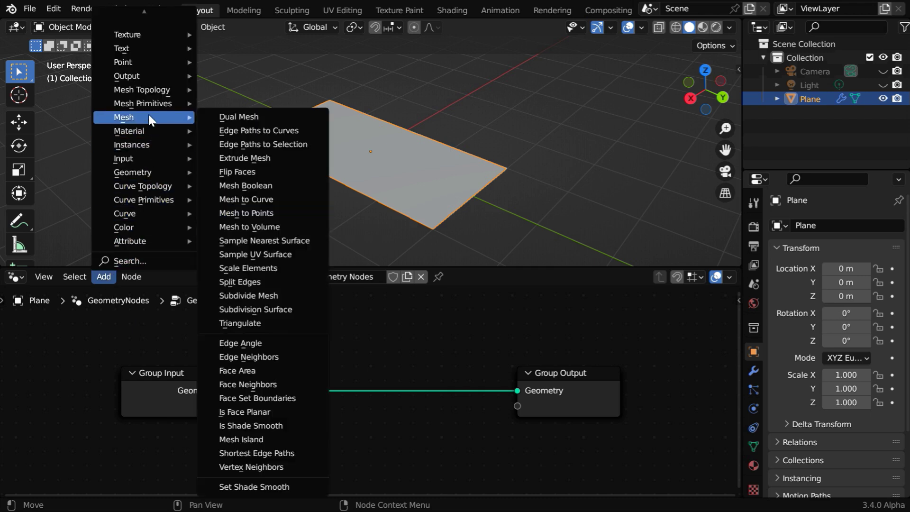
{"action": "left_click", "coordinate": [256, 294]}
{"action": "left_click", "coordinate": [276, 350]}
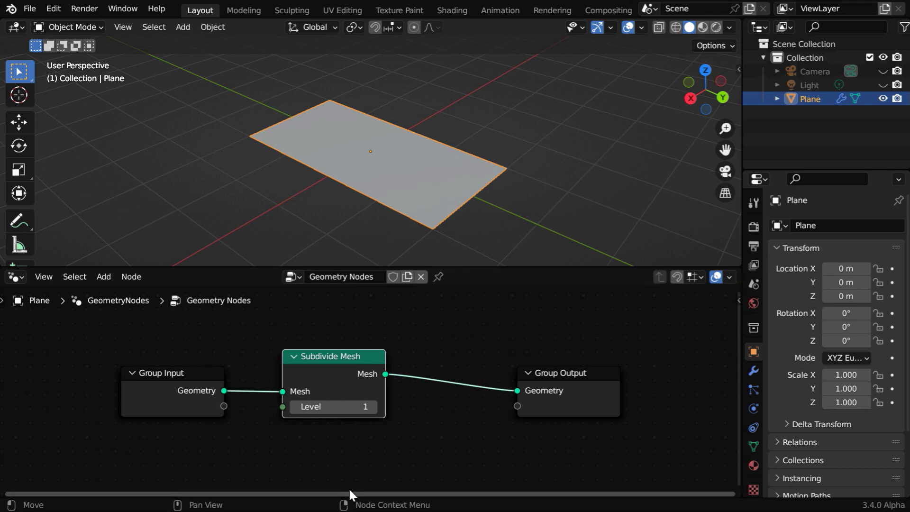
{"action": "left_click", "coordinate": [361, 407]}
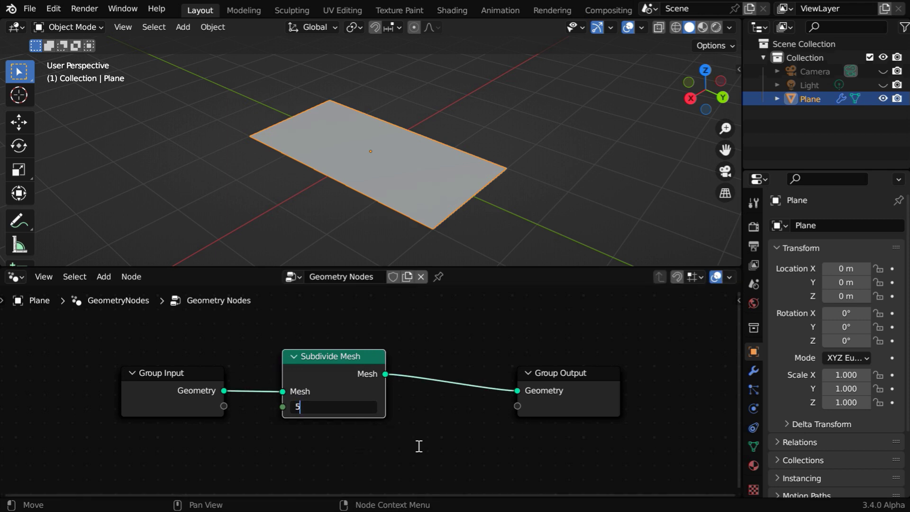
{"action": "type", "text": "5"}
{"action": "key", "text": "Return"}
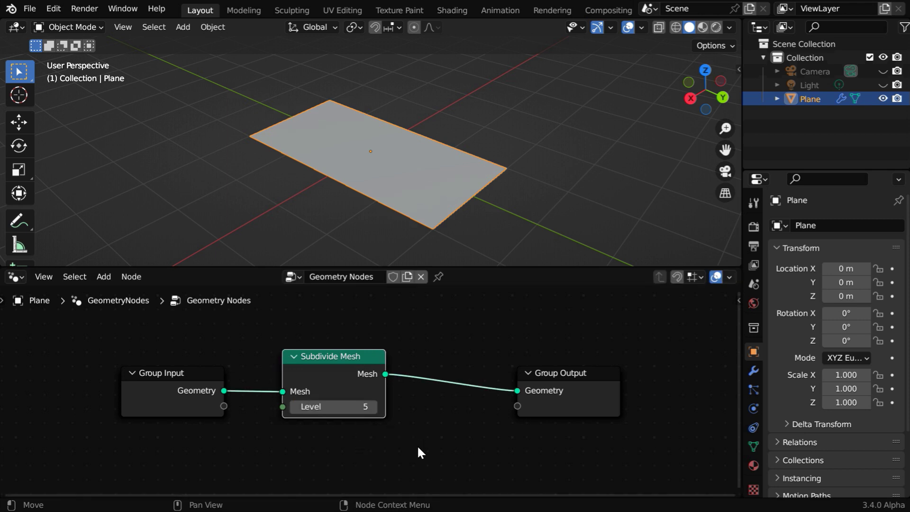
Inspect the subdivided grid in wireframe, then return to solid shading.
{"action": "left_click", "coordinate": [674, 29]}
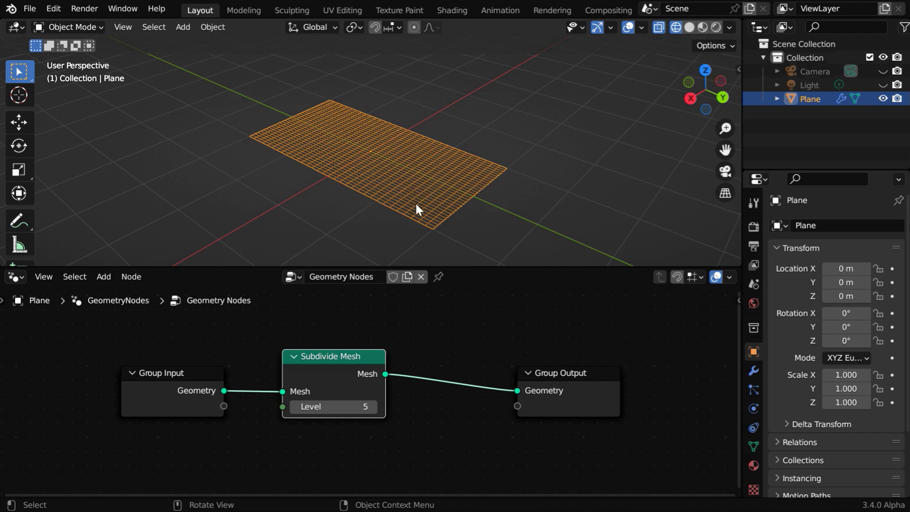
{"action": "middle_click_drag", "start_coordinate": [416, 208], "coordinate": [386, 211]}
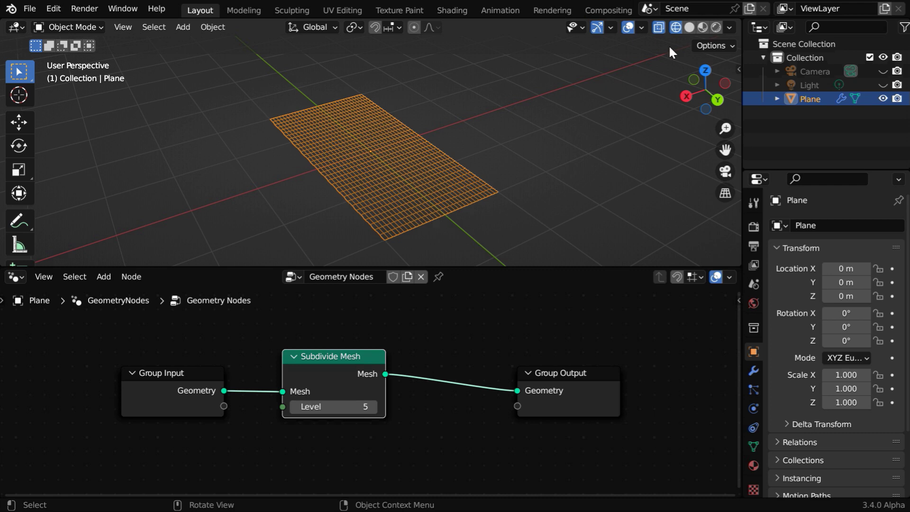
{"action": "left_click", "coordinate": [689, 27]}
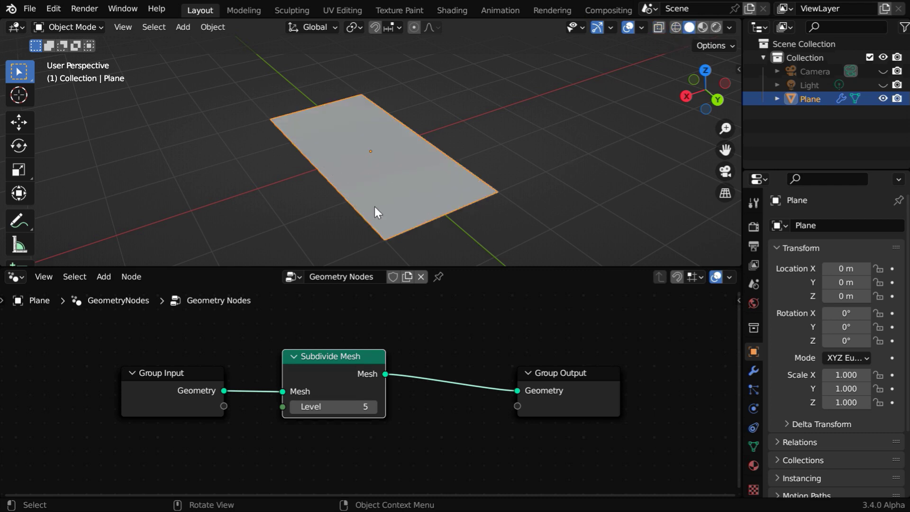
Insert a Bend Geometry node between Subdivide Mesh and Group Output, moving Group Output right.
{"action": "left_click", "coordinate": [106, 279]}
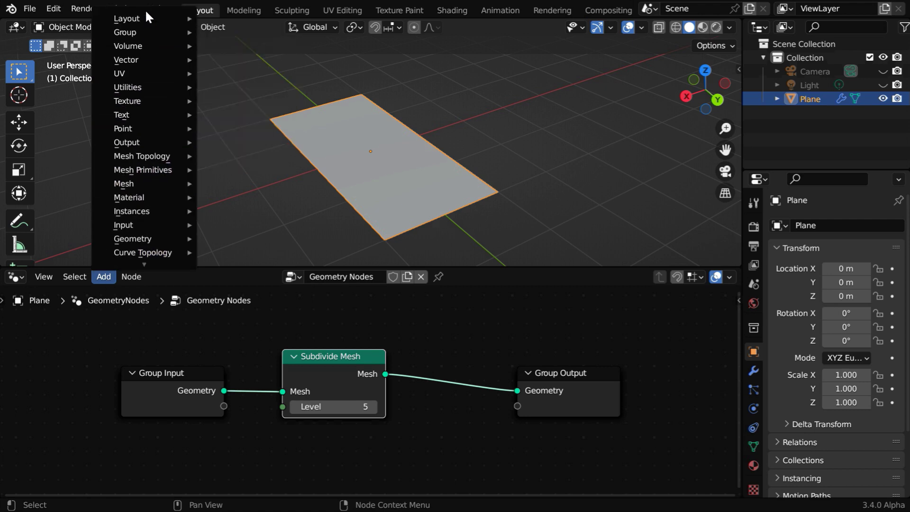
{"action": "mouse_move", "coordinate": [146, 31]}
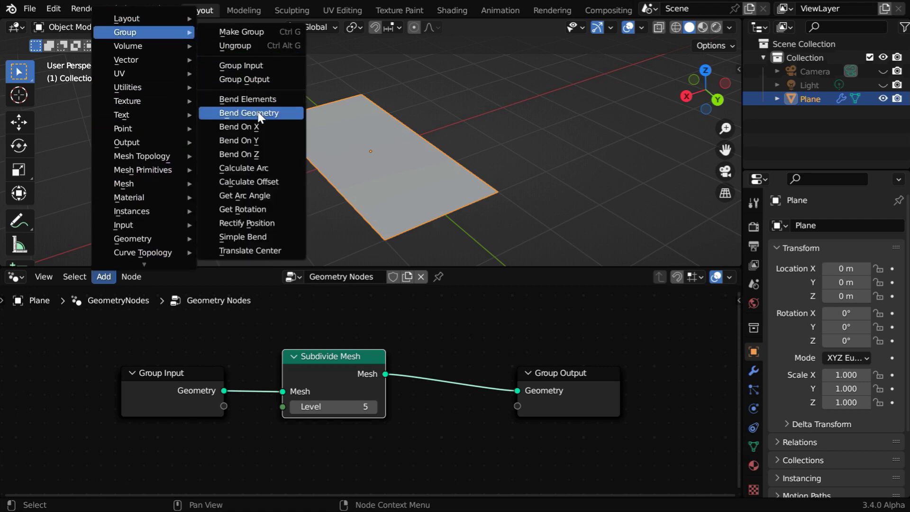
{"action": "left_click", "coordinate": [249, 112]}
{"action": "left_click", "coordinate": [431, 315]}
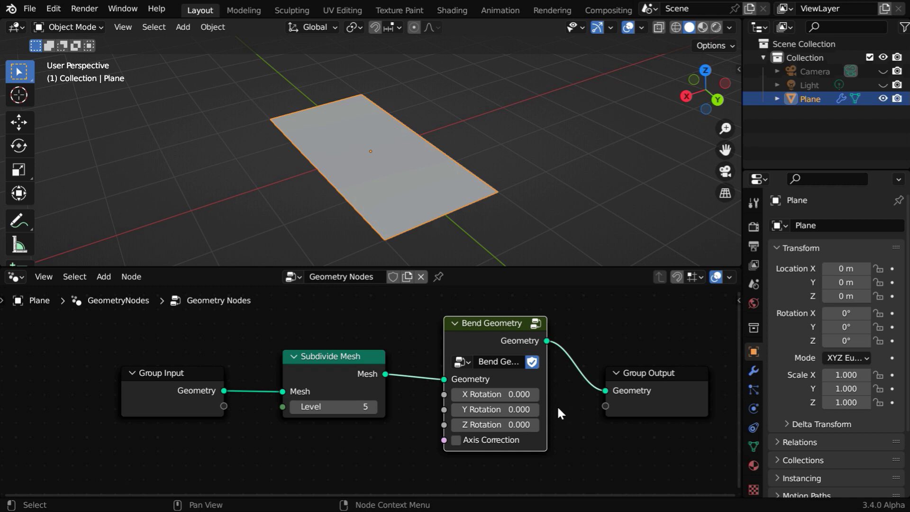
{"action": "middle_click_drag", "start_coordinate": [558, 409], "coordinate": [297, 413]}
{"action": "left_click_drag", "start_coordinate": [394, 376], "coordinate": [650, 363]}
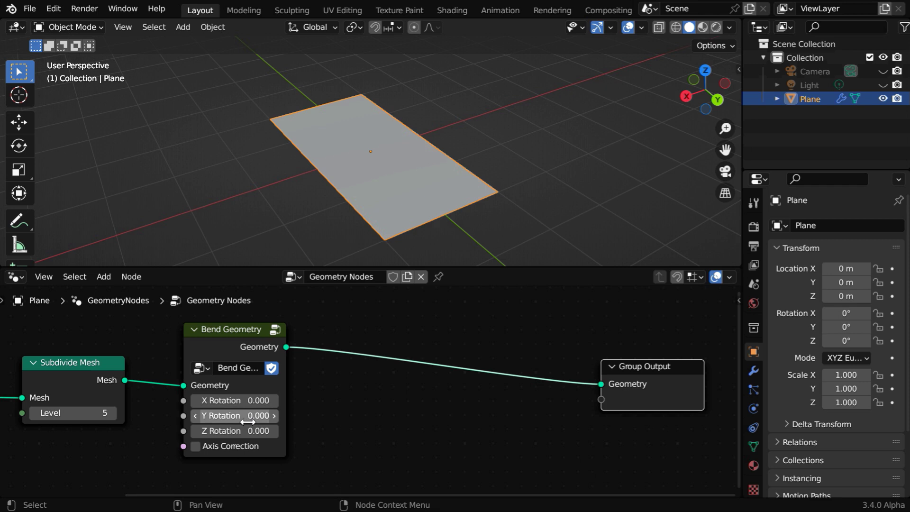
Keep Y Rotation at 0, enable Axis Correction, and drag X Rotation to about -372.2.
{"action": "left_click_drag", "start_coordinate": [235, 416], "coordinate": [211, 416]}
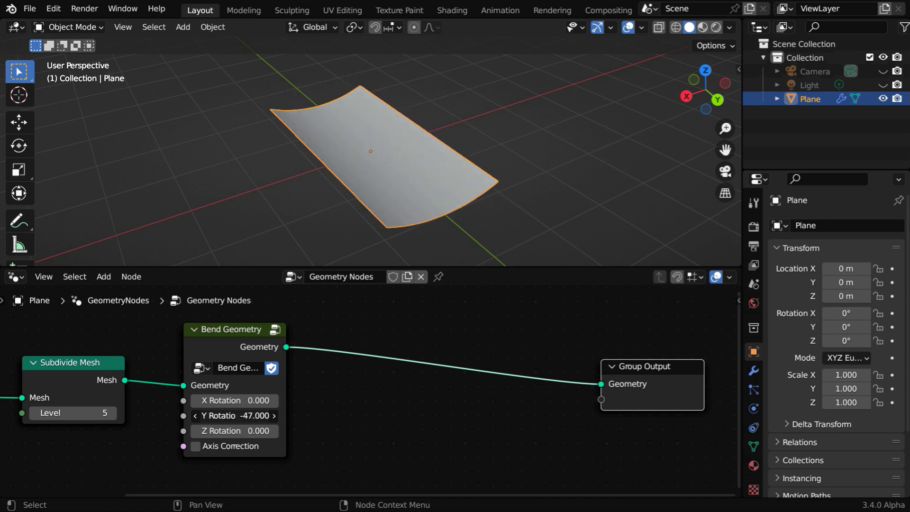
{"action": "left_click", "coordinate": [259, 417]}
{"action": "key", "text": "Return"}
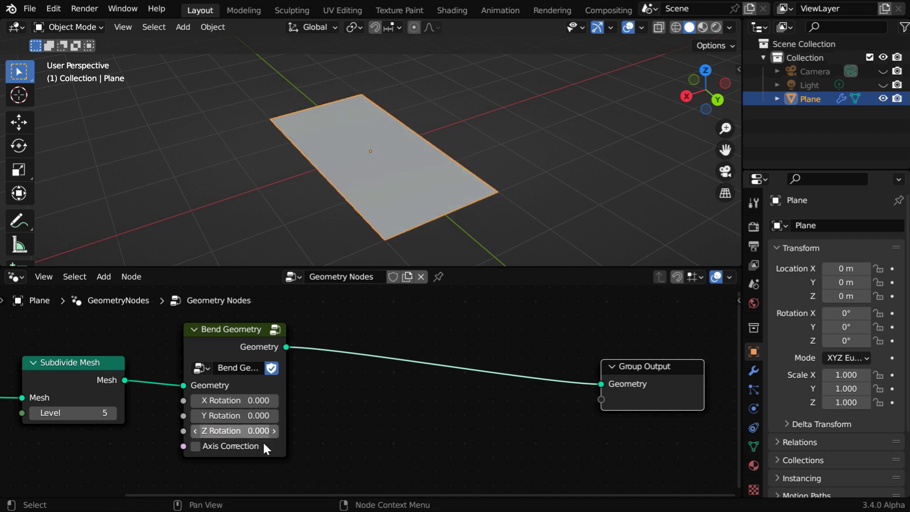
{"action": "left_click", "coordinate": [196, 446]}
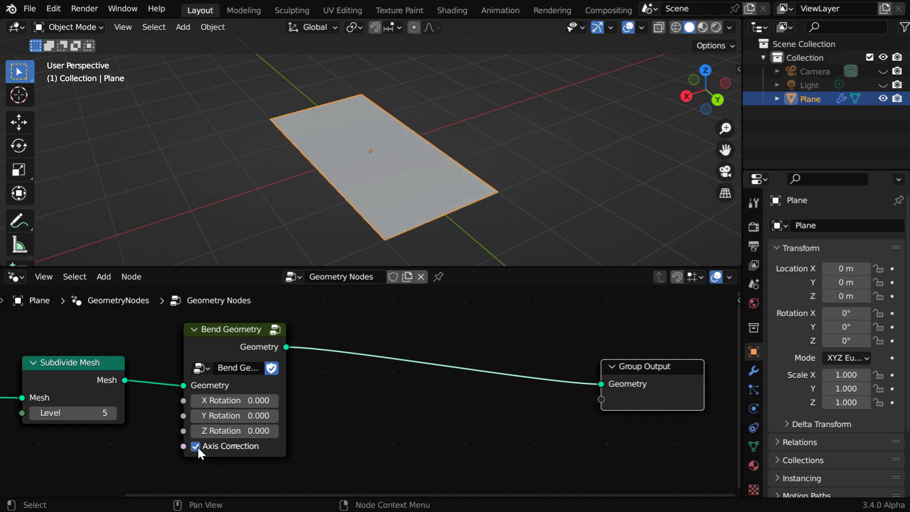
{"action": "left_click_drag", "start_coordinate": [256, 401], "coordinate": [80, 401]}
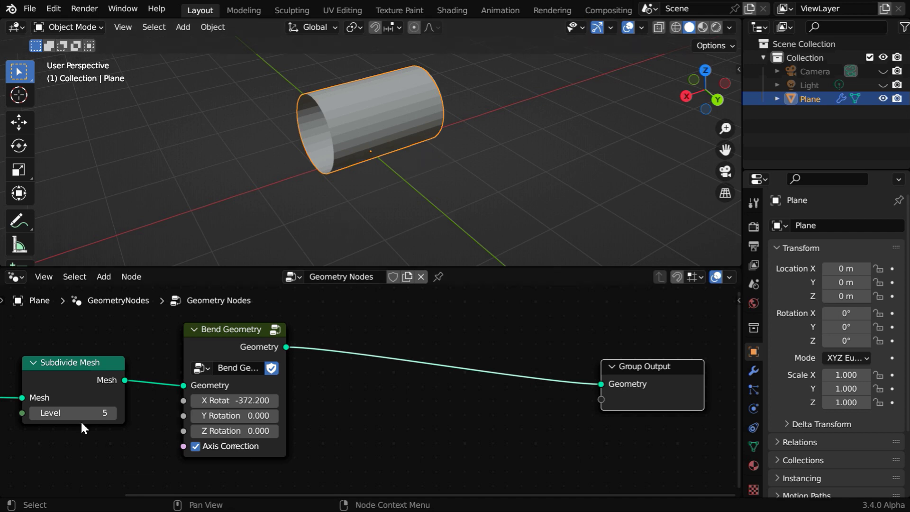
Split off a bottom area and make it a Timeline.
{"action": "left_click", "coordinate": [3, 478]}
{"action": "left_click", "coordinate": [15, 488]}
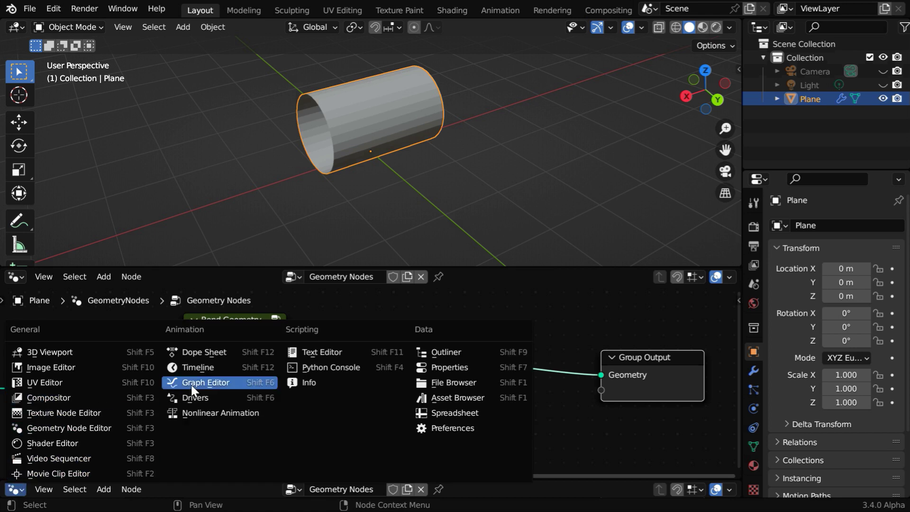
{"action": "left_click", "coordinate": [205, 367]}
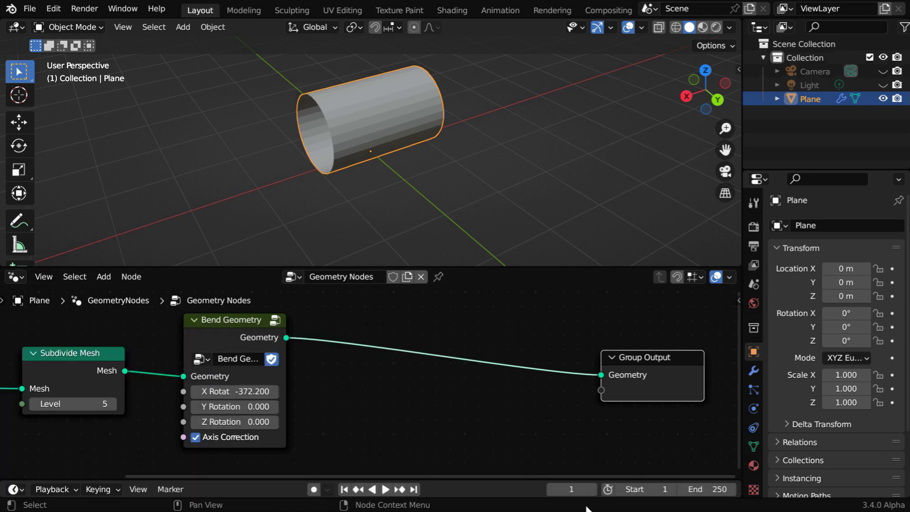
Keyframe the bend's X Rotation at 0 on frame 1.
{"action": "left_click", "coordinate": [270, 392]}
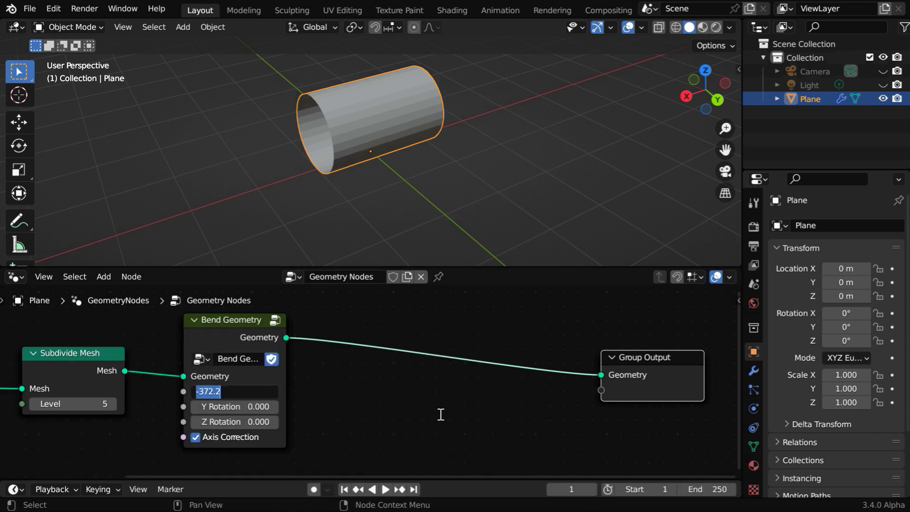
{"action": "type", "text": "0"}
{"action": "key", "text": "Return"}
{"action": "right_click", "coordinate": [246, 391]}
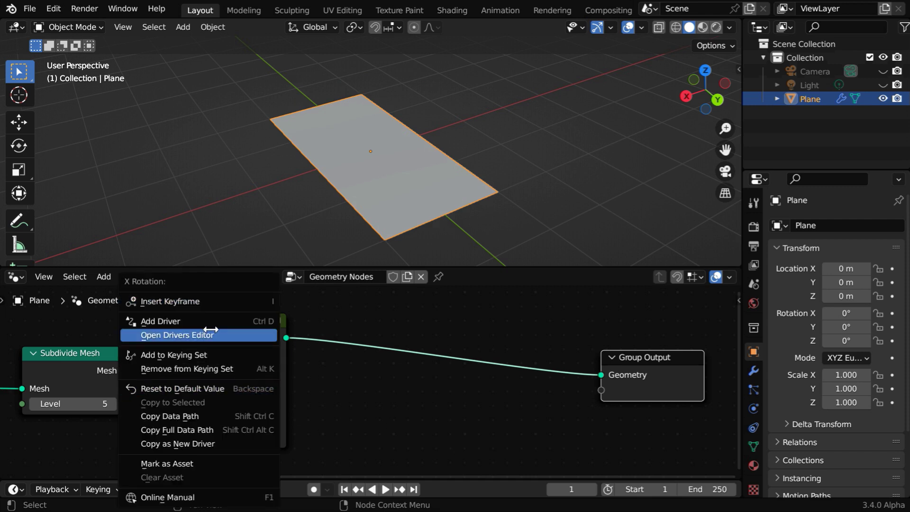
{"action": "left_click", "coordinate": [204, 301]}
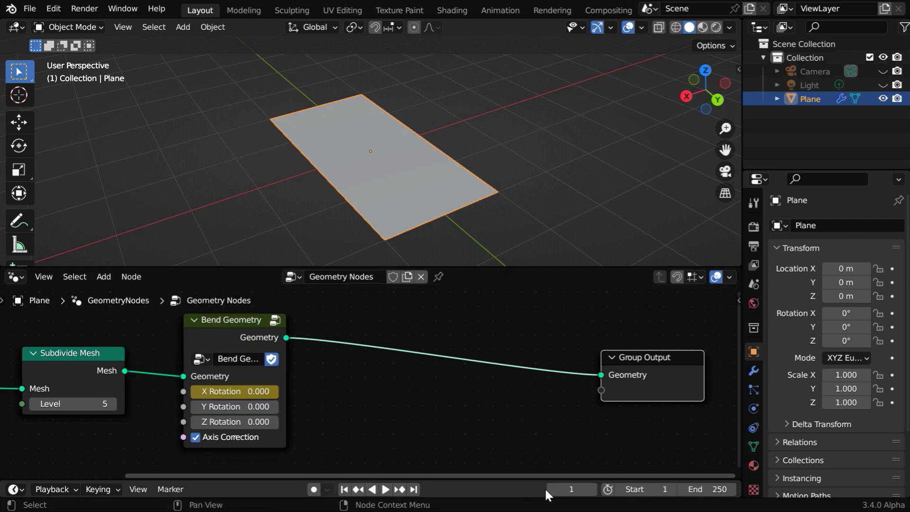
Keyframe X Rotation at -360 on frame 70, rolling the plane into a cylinder.
{"action": "left_click", "coordinate": [561, 488]}
{"action": "type", "text": "70"}
{"action": "key", "text": "Return"}
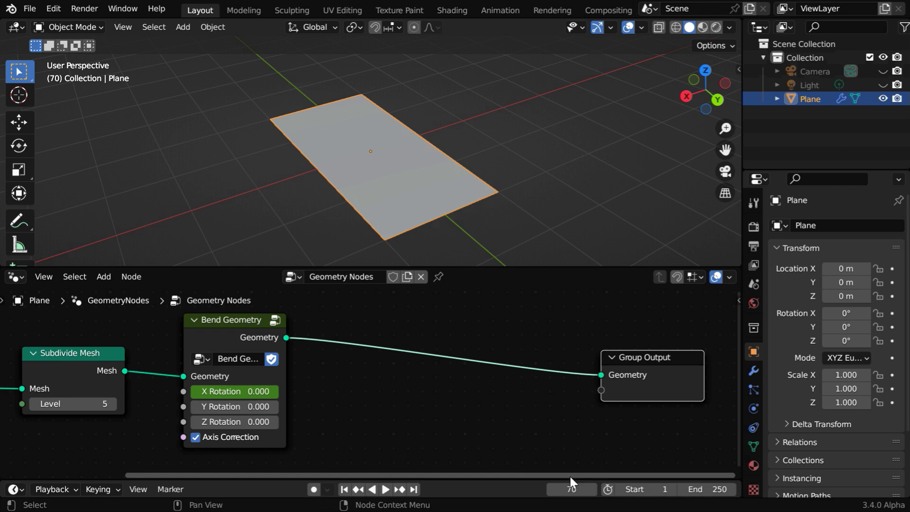
{"action": "left_click", "coordinate": [234, 391]}
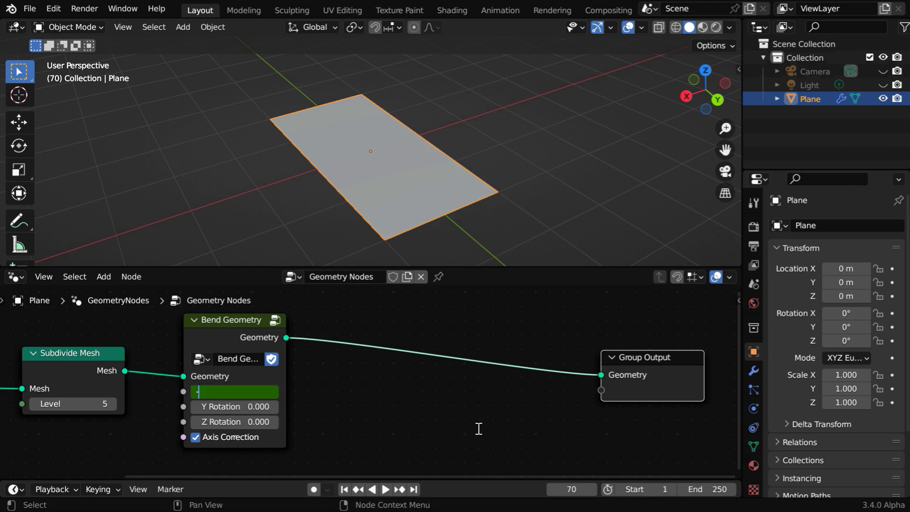
{"action": "type", "text": "-360"}
{"action": "key", "text": "Return"}
{"action": "right_click", "coordinate": [227, 392]}
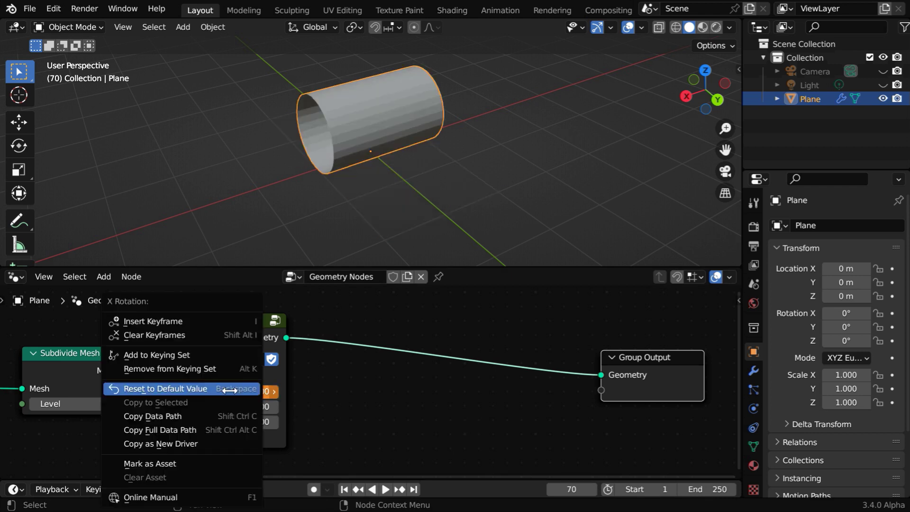
{"action": "left_click", "coordinate": [153, 321]}
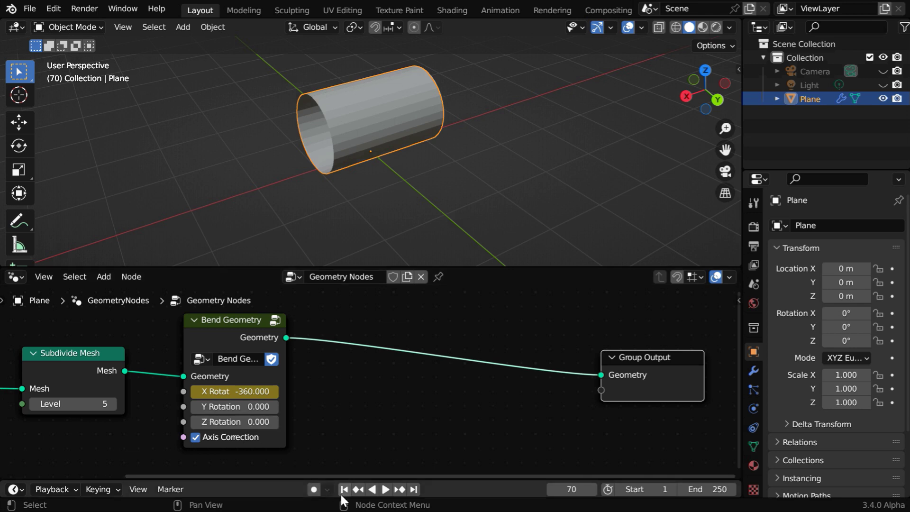
Play the bend animation from frame 1 and apply Shade Smooth to the plane.
{"action": "left_click", "coordinate": [344, 489]}
{"action": "left_click", "coordinate": [384, 490]}
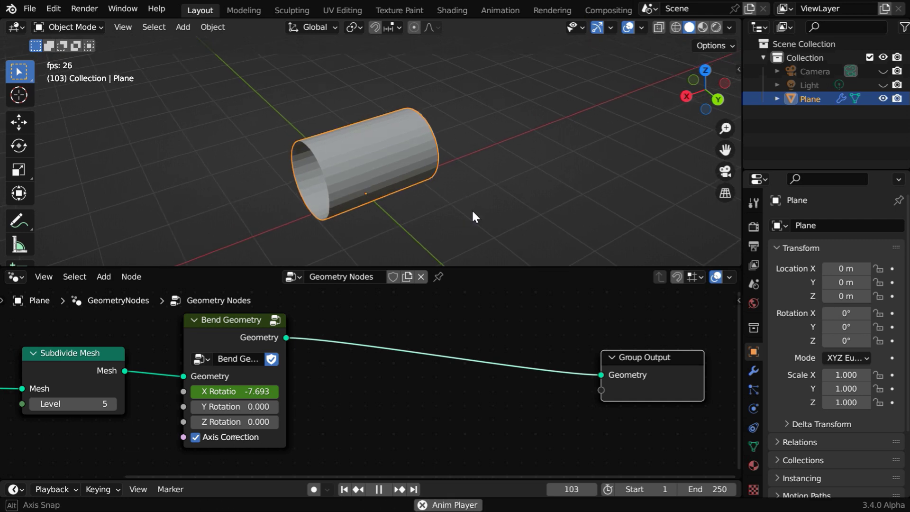
{"action": "left_click", "coordinate": [212, 27]}
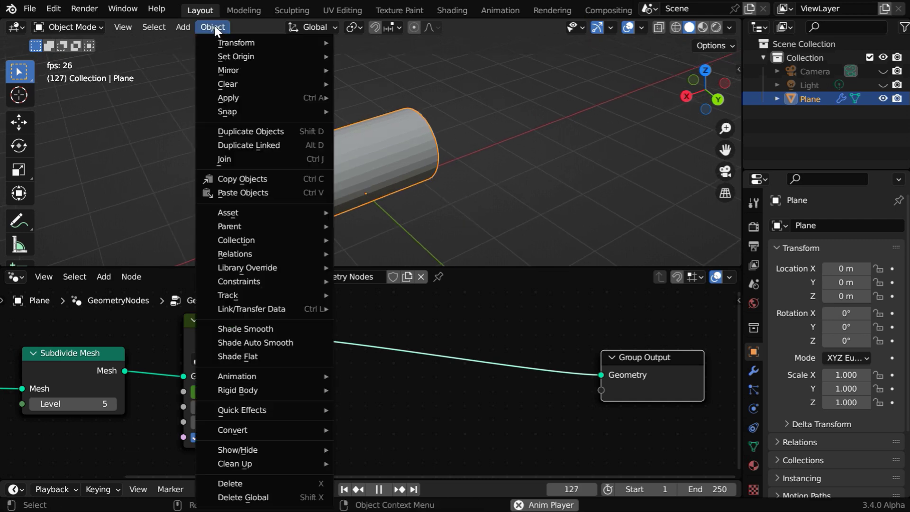
{"action": "left_click", "coordinate": [264, 328]}
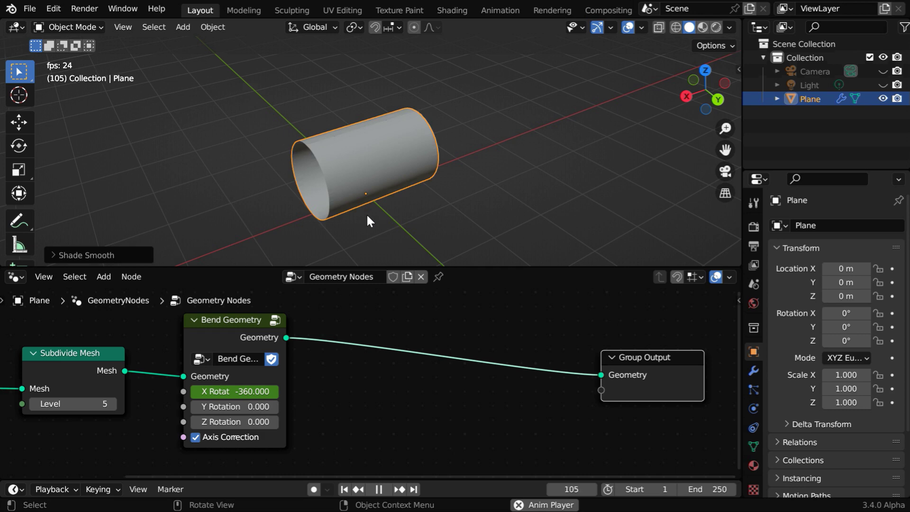
{"action": "key", "text": "space"}
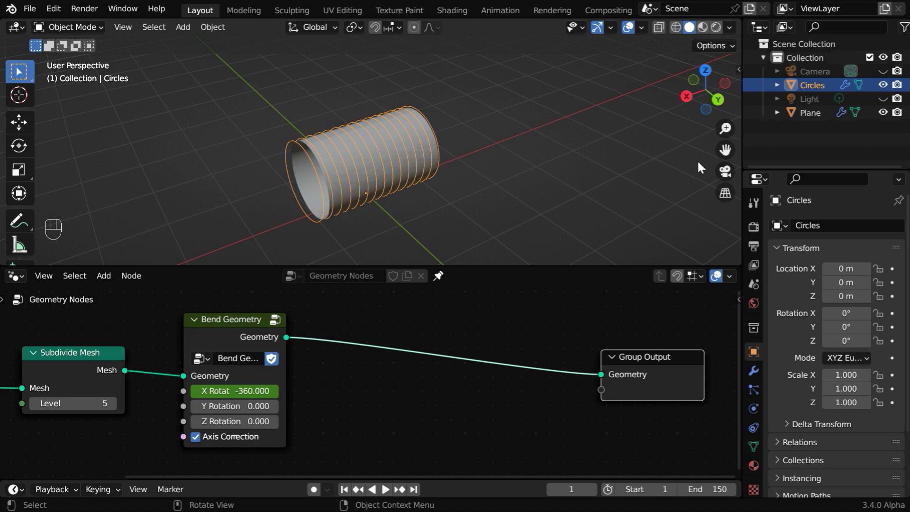
{"action": "left_click", "coordinate": [883, 112]}
{"action": "key", "text": "space"}
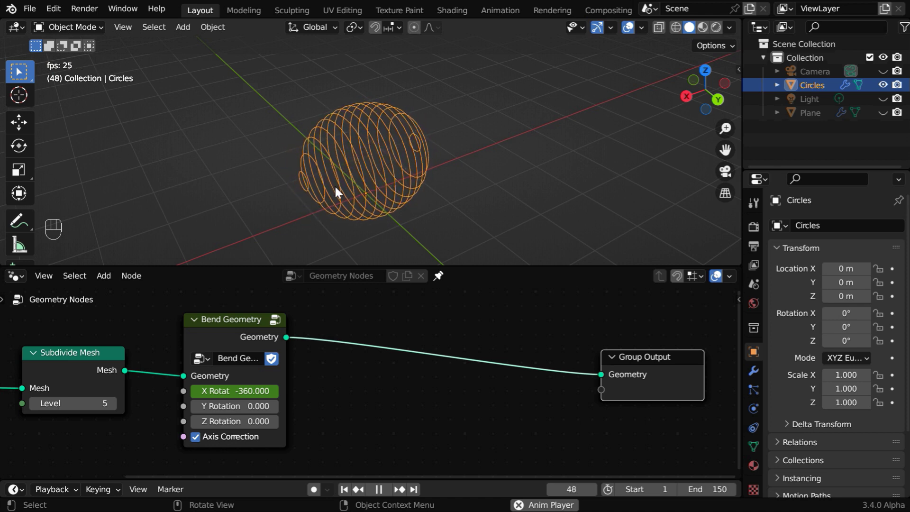
{"action": "key", "text": "space"}
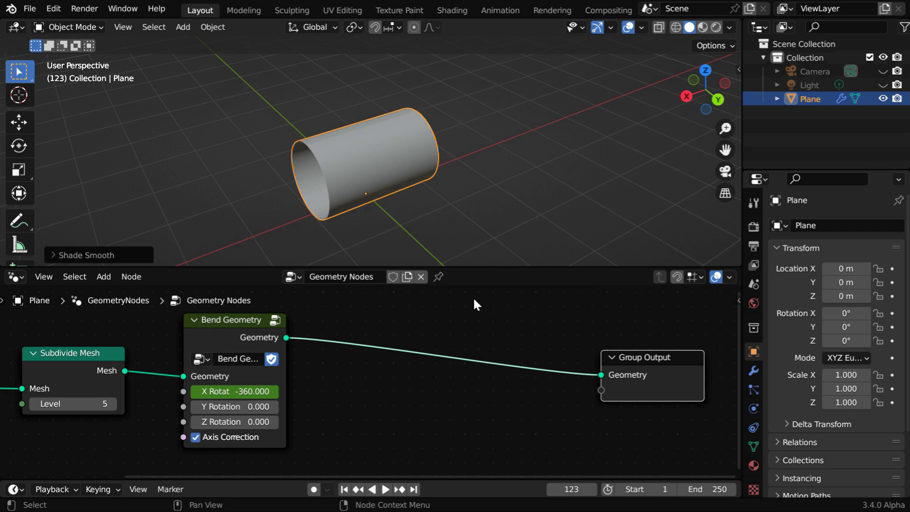
Insert a Set Position node between Bend Geometry and Group Output.
{"action": "right_click_drag", "start_coordinate": [471, 317], "coordinate": [427, 371], "text": "ctrl"}
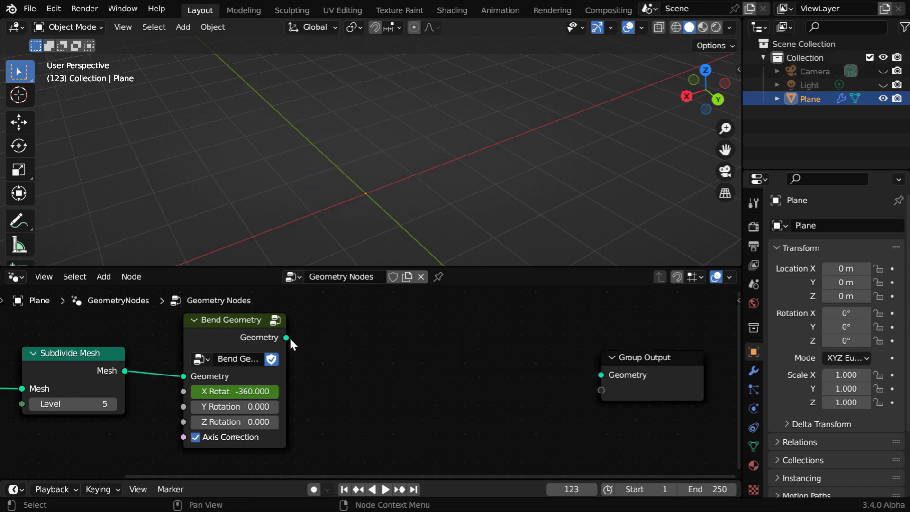
{"action": "left_click_drag", "start_coordinate": [286, 338], "coordinate": [359, 341]}
{"action": "type", "text": "set po"}
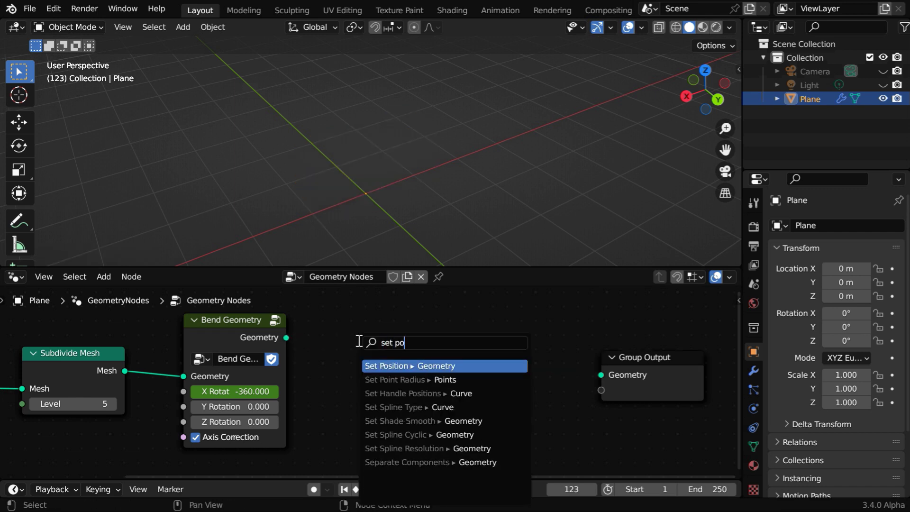
{"action": "key", "text": "Return"}
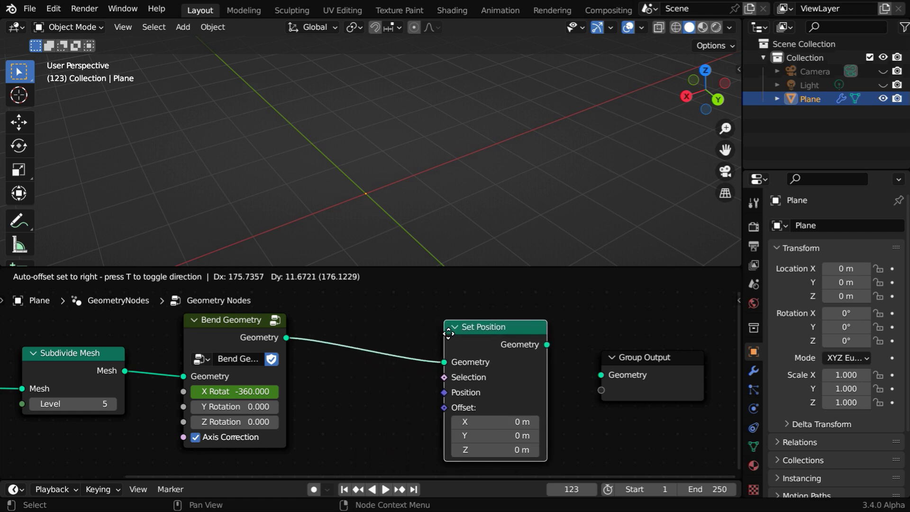
{"action": "left_click", "coordinate": [466, 332]}
{"action": "left_click_drag", "start_coordinate": [568, 342], "coordinate": [599, 376]}
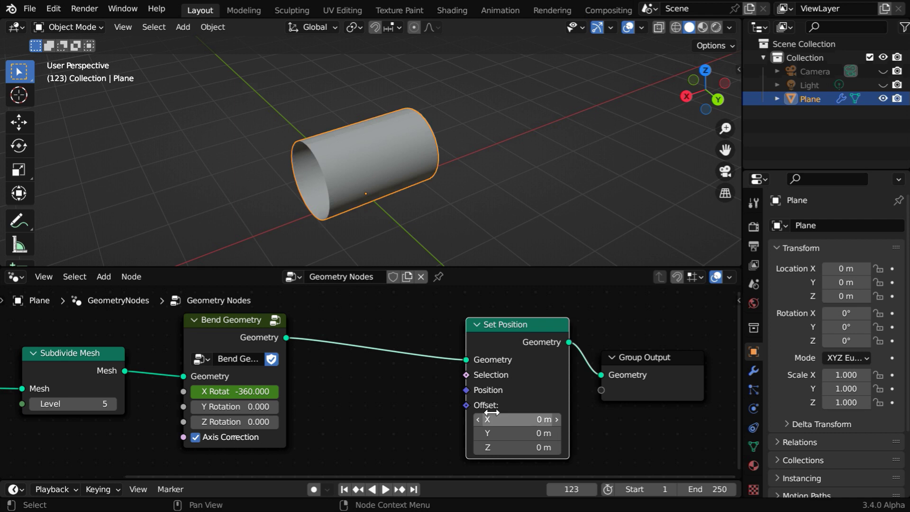
Add a Calculate Offset node and link its Offset output to Set Position's Offset input.
{"action": "left_click", "coordinate": [104, 277]}
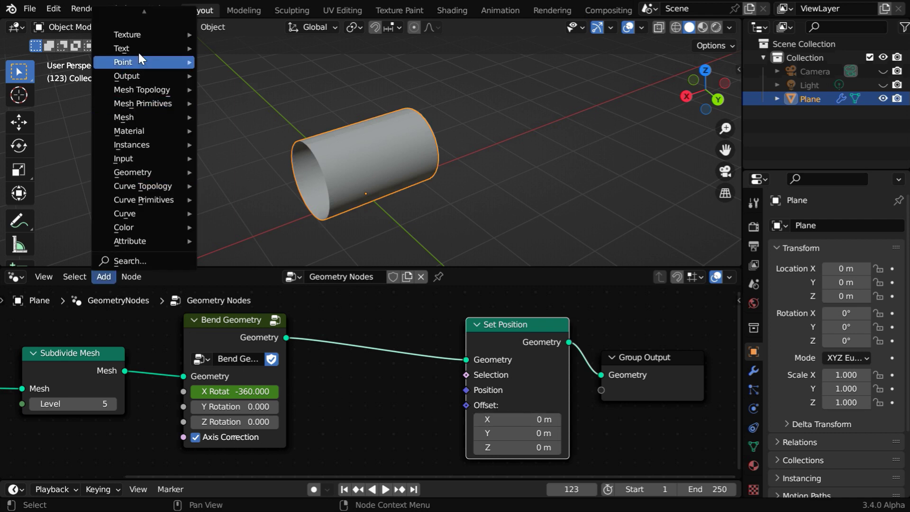
{"action": "mouse_move", "coordinate": [172, 33]}
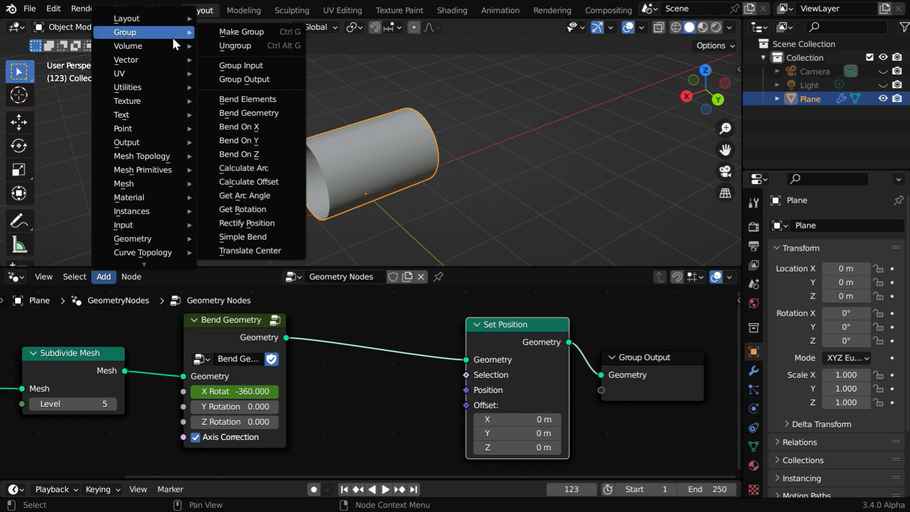
{"action": "left_click", "coordinate": [249, 182]}
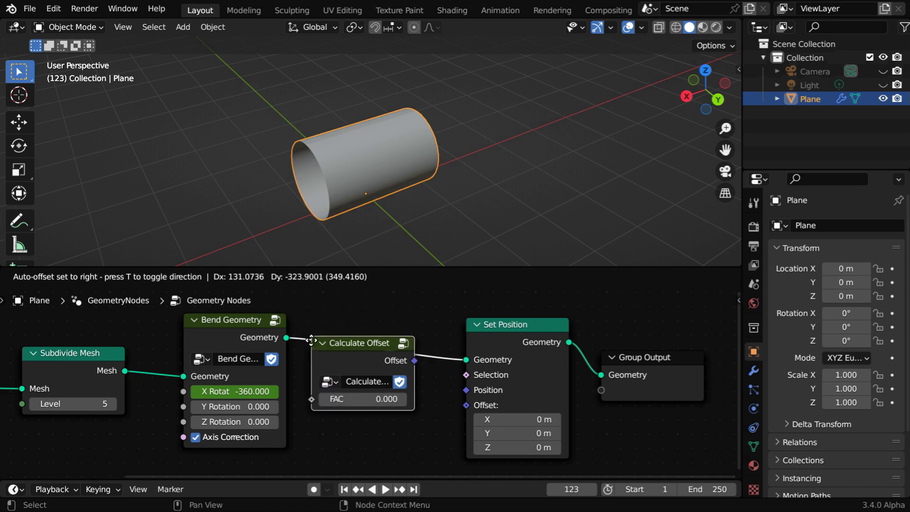
{"action": "left_click", "coordinate": [320, 374]}
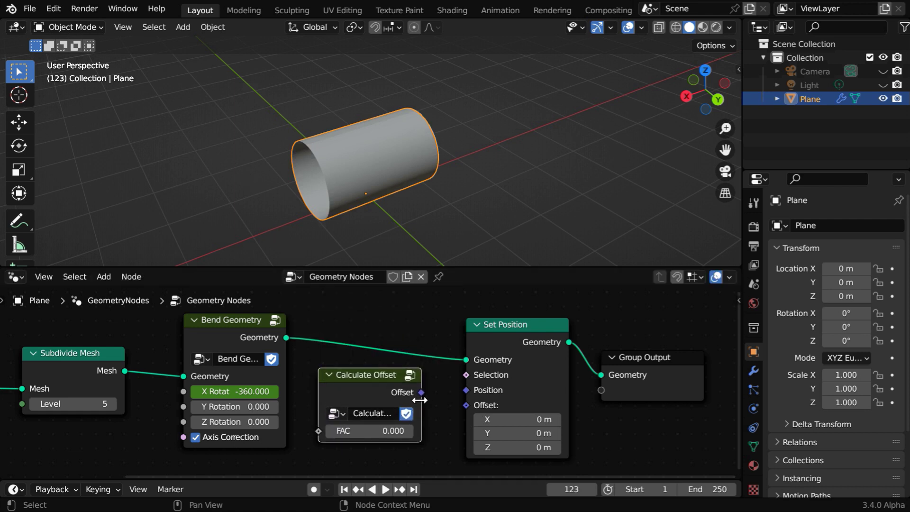
{"action": "left_click_drag", "start_coordinate": [421, 392], "coordinate": [462, 406]}
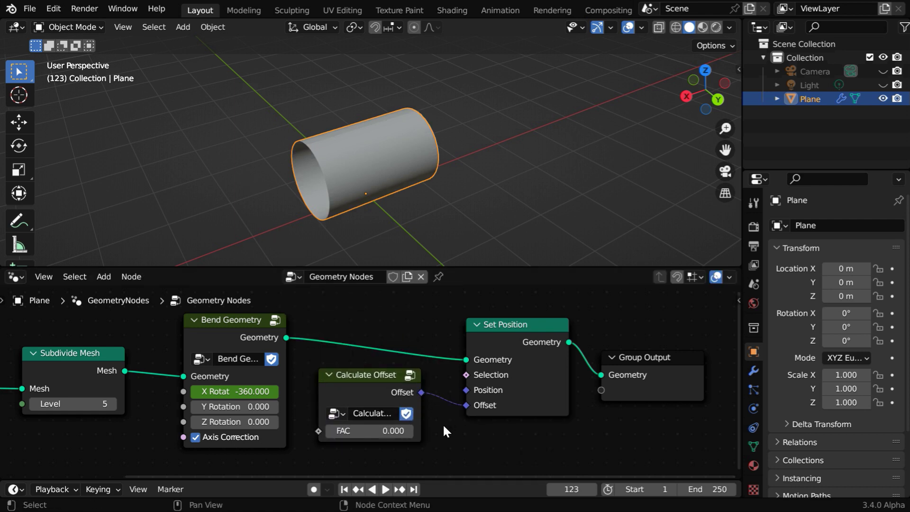
{"action": "left_click", "coordinate": [410, 375]}
{"action": "left_click_drag", "start_coordinate": [553, 266], "coordinate": [536, 106]}
{"action": "middle_click_drag", "start_coordinate": [211, 350], "coordinate": [197, 361]}
{"action": "scroll", "coordinate": [237, 350], "scroll_direction": "down", "scroll_amount": 5}
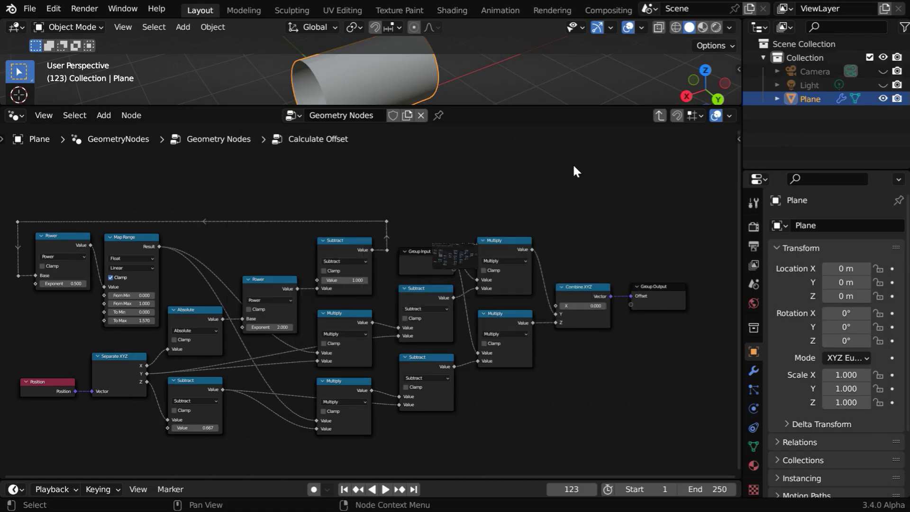
{"action": "left_click_drag", "start_coordinate": [574, 105], "coordinate": [567, 256]}
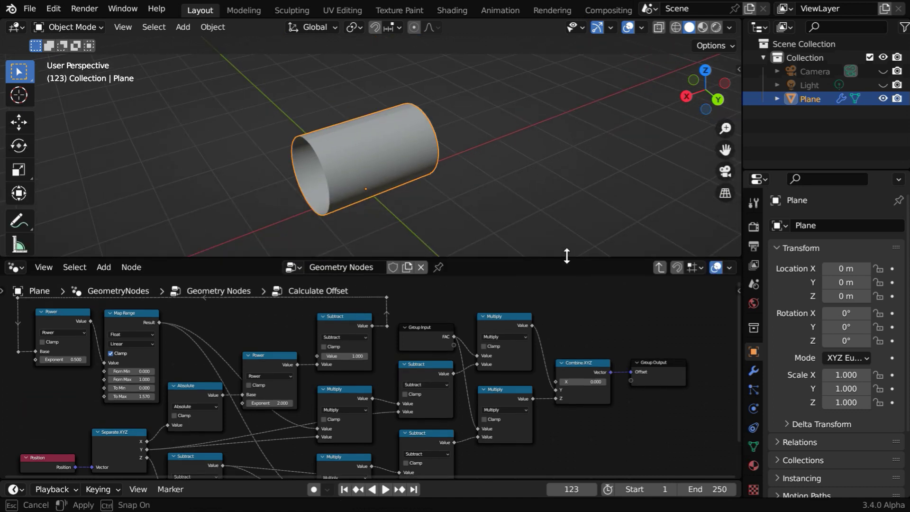
{"action": "left_click", "coordinate": [659, 267]}
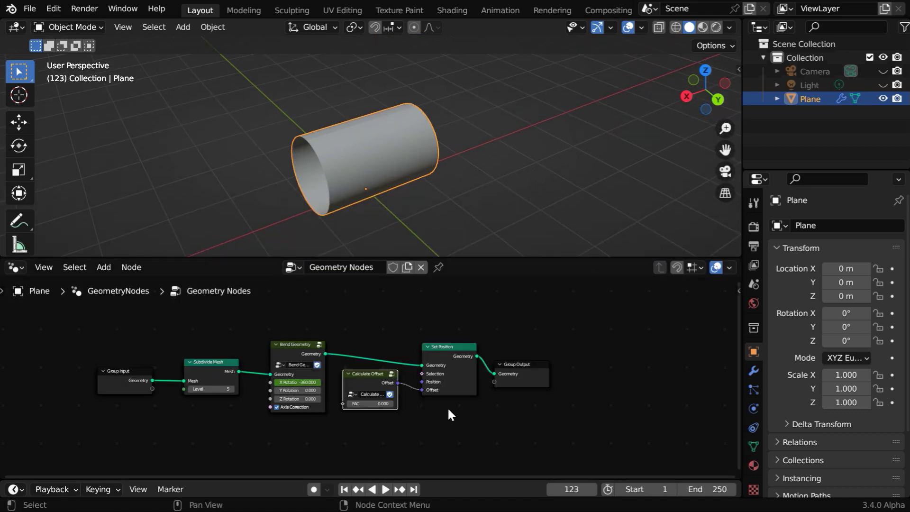
Preview the sphere morph by raising FAC, then keyframe FAC at 0 on frame 1.
{"action": "scroll", "coordinate": [448, 407], "scroll_direction": "up", "scroll_amount": 4}
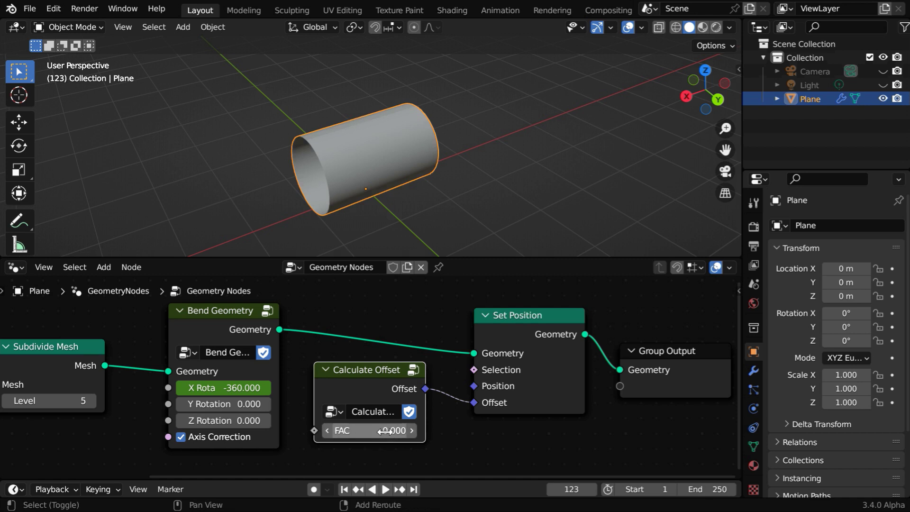
{"action": "mouse_move", "coordinate": [385, 430]}
{"action": "left_mouse_down"}
{"action": "mouse_move", "coordinate": [481, 431]}
{"action": "mouse_move", "coordinate": [394, 430]}
{"action": "left_mouse_up"}
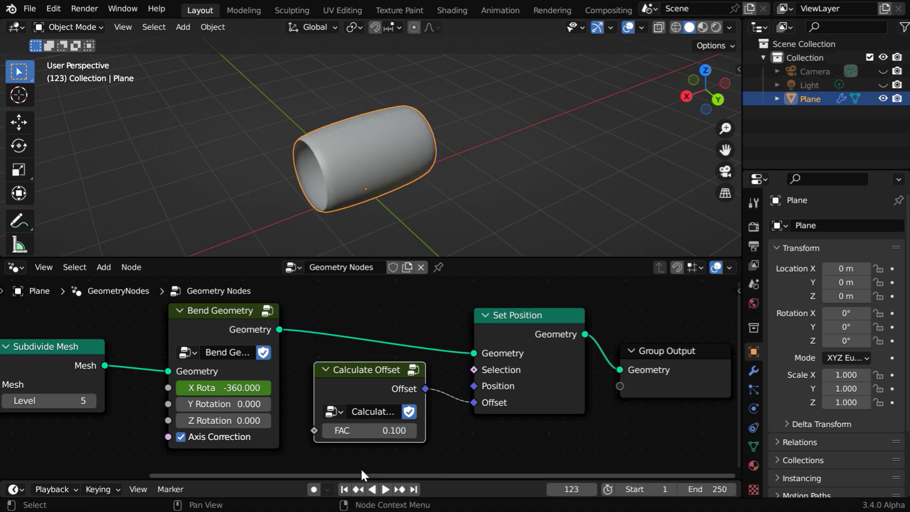
{"action": "left_click", "coordinate": [345, 489]}
{"action": "double_click", "coordinate": [393, 430]}
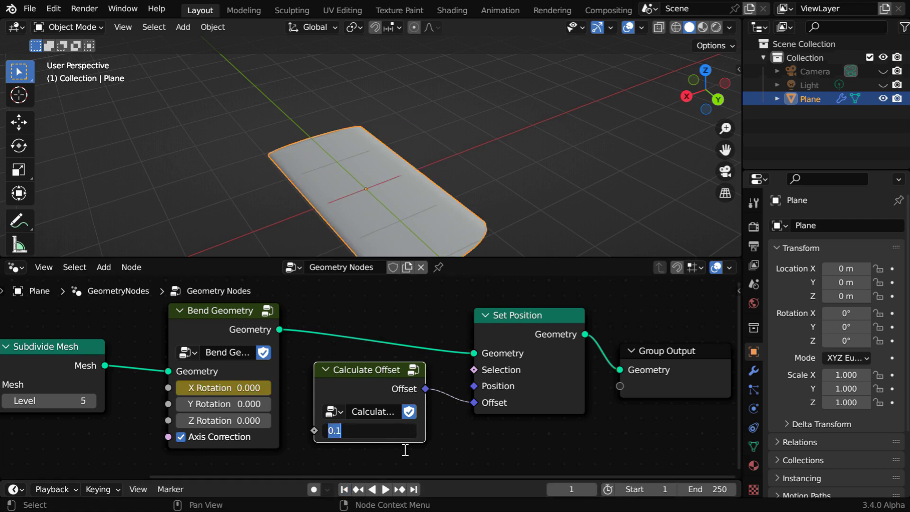
{"action": "type", "text": "0"}
{"action": "key", "text": "Return"}
{"action": "right_click", "coordinate": [384, 430]}
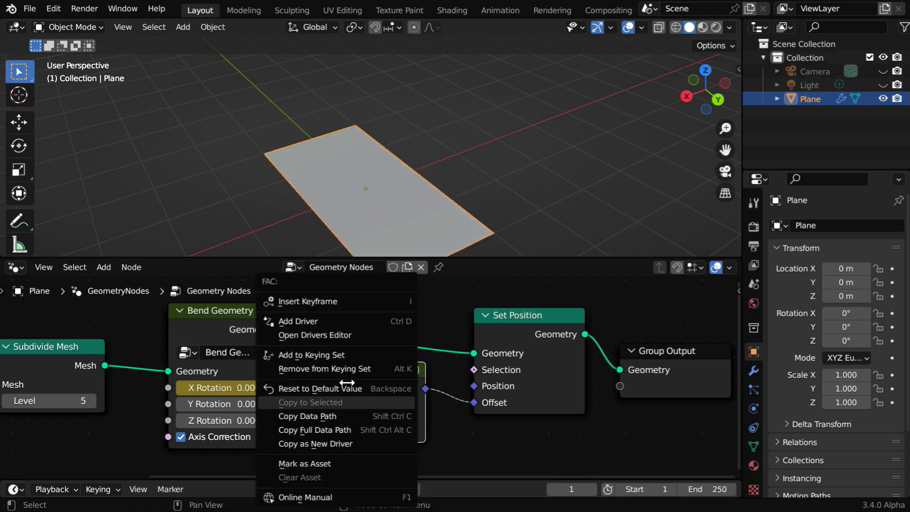
{"action": "left_click", "coordinate": [328, 302]}
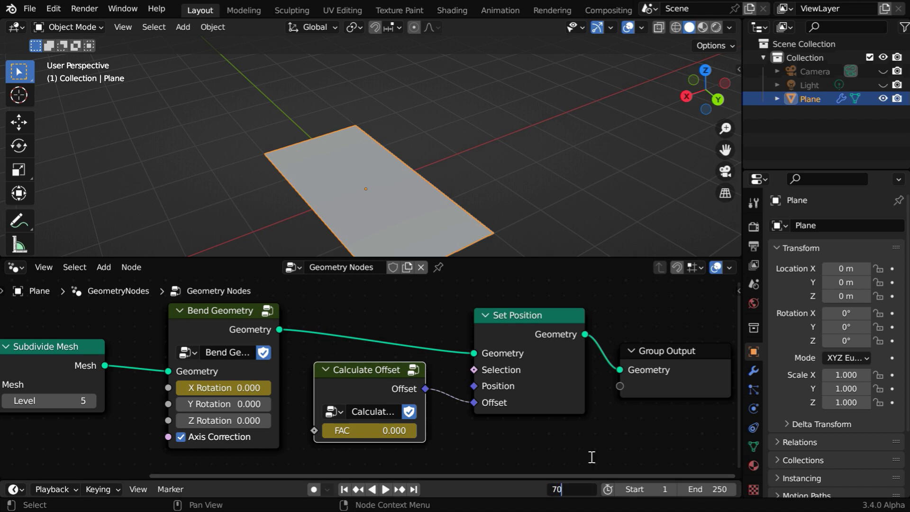
Keyframe FAC at 1 on frame 70, turning the cylinder into a sphere.
{"action": "key", "text": "Return"}
{"action": "double_click", "coordinate": [406, 435]}
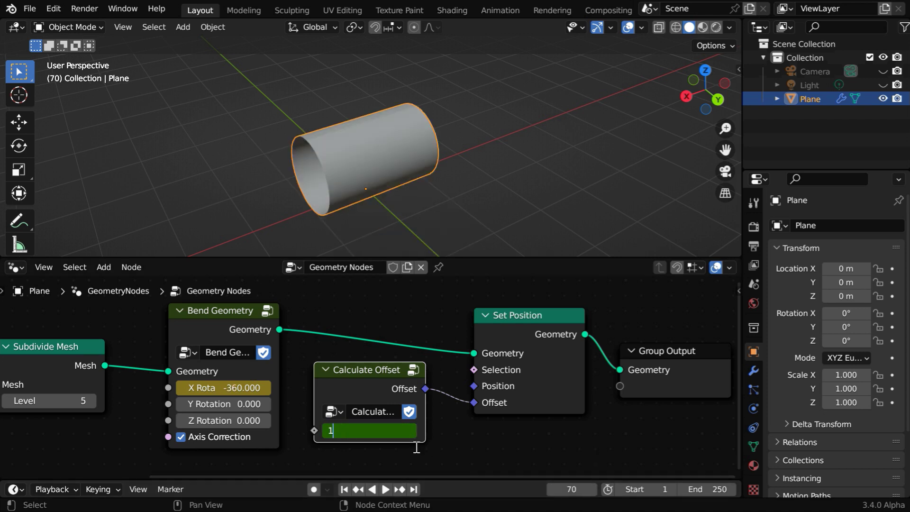
{"action": "type", "text": "1"}
{"action": "key", "text": "Return"}
{"action": "right_click", "coordinate": [387, 430]}
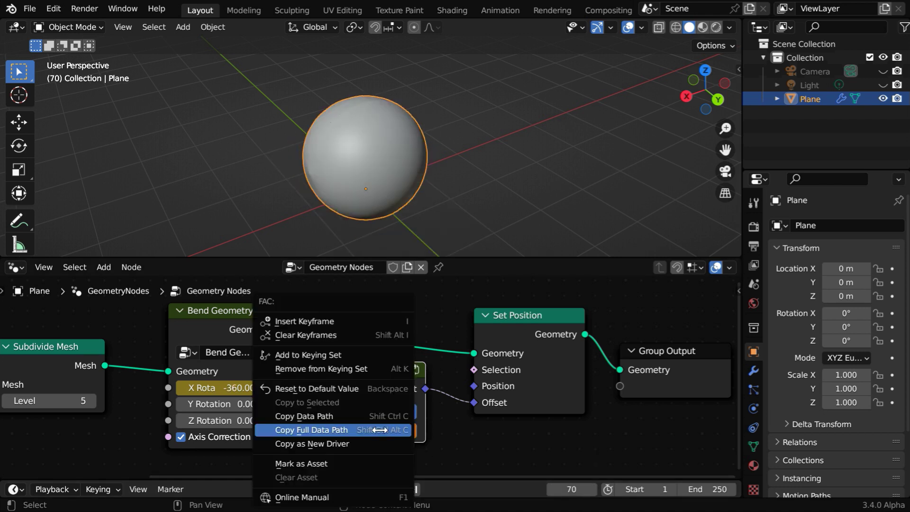
{"action": "left_click", "coordinate": [319, 322]}
Play the animation to check it, then keyframe FAC at 1 on frame 80.
{"action": "left_click", "coordinate": [344, 489]}
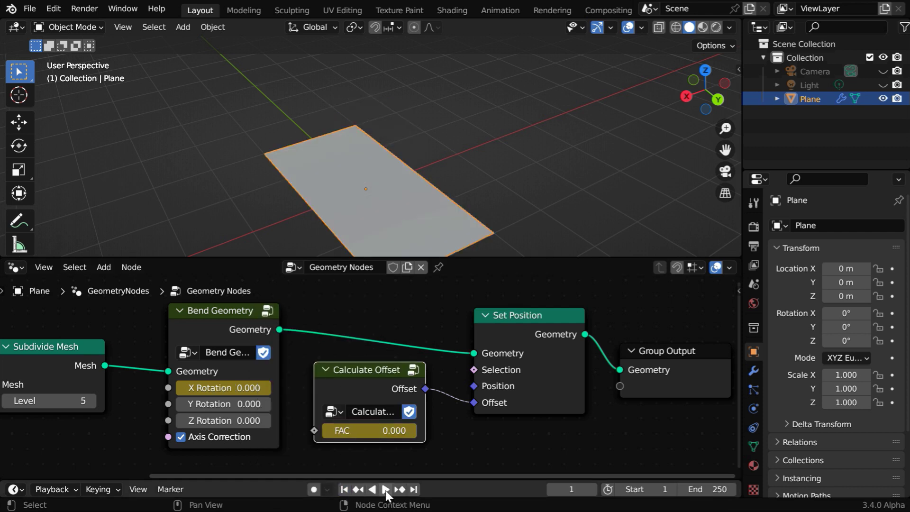
{"action": "left_click", "coordinate": [386, 490]}
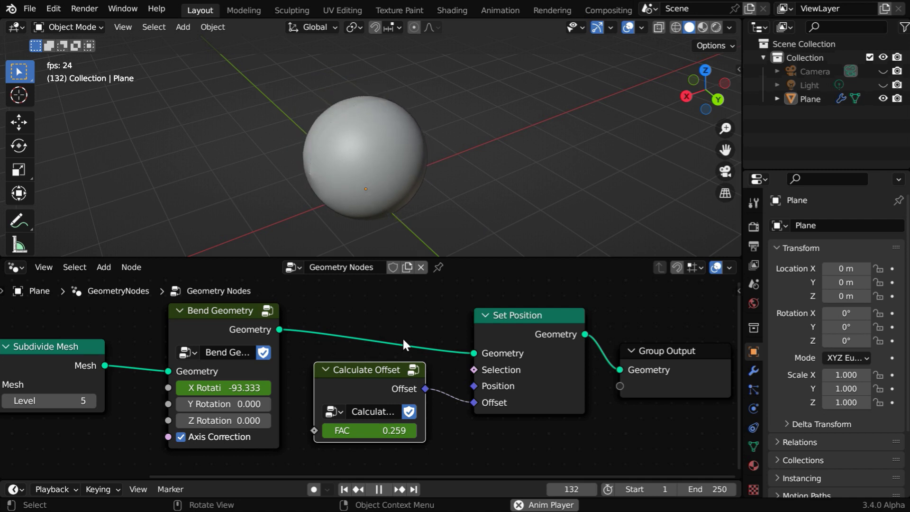
{"action": "left_click", "coordinate": [382, 490]}
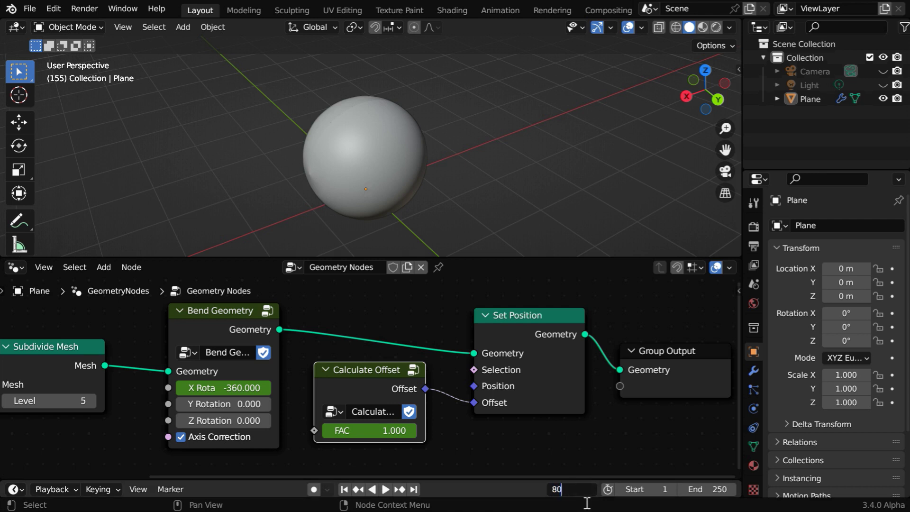
{"action": "key", "text": "i"}
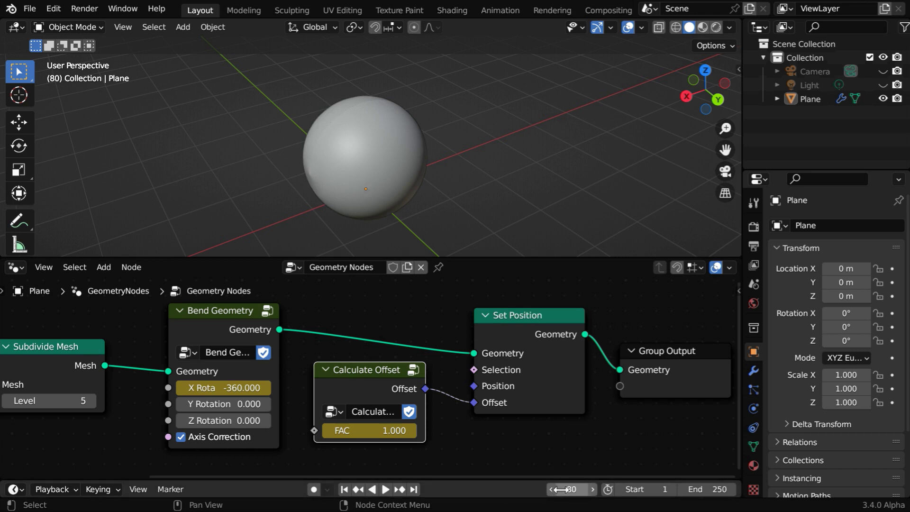
Keyframe FAC back to 0 on frame 150.
{"action": "key", "text": "Return"}
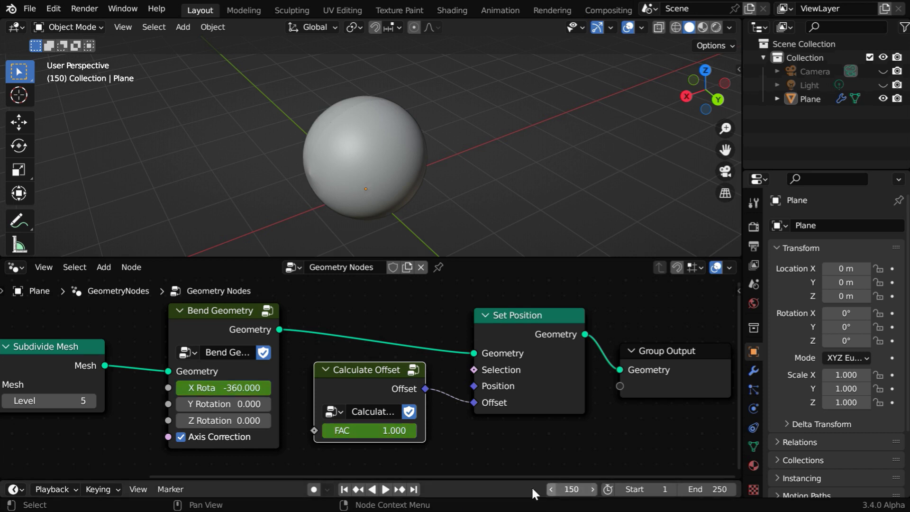
{"action": "left_click", "coordinate": [394, 432]}
{"action": "type", "text": "0"}
{"action": "key", "text": "Return"}
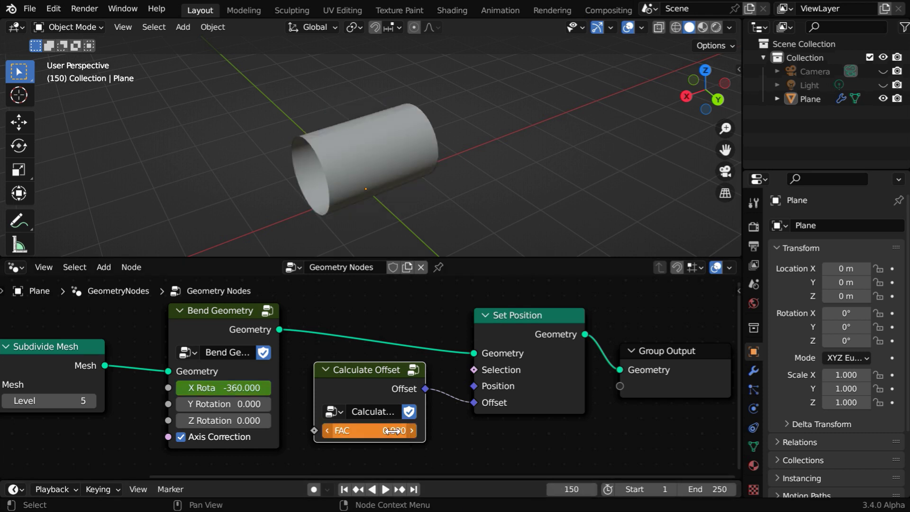
{"action": "key", "text": "i"}
Set the bend's X Rotation to 0, end the scene at frame 150, and rewind to frame 1.
{"action": "left_click", "coordinate": [241, 387]}
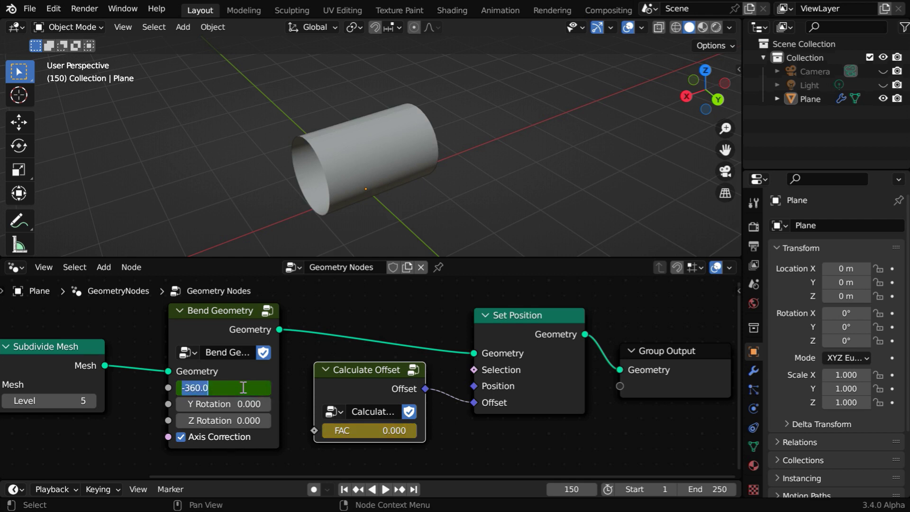
{"action": "type", "text": "0"}
{"action": "key", "text": "Return"}
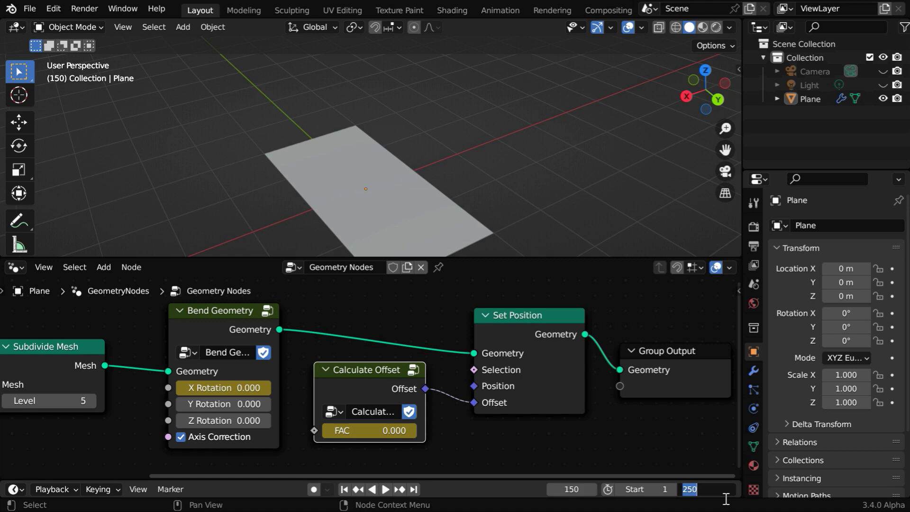
{"action": "key", "text": "Return"}
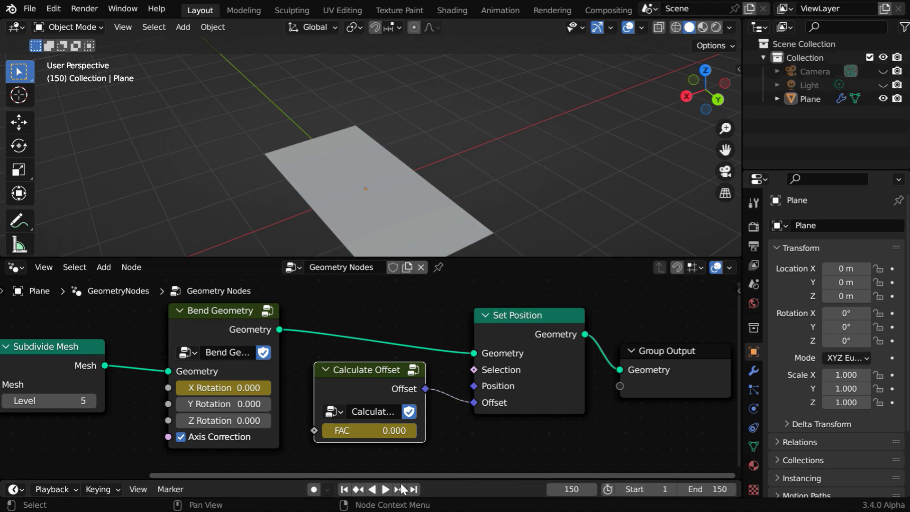
{"action": "left_click", "coordinate": [344, 489]}
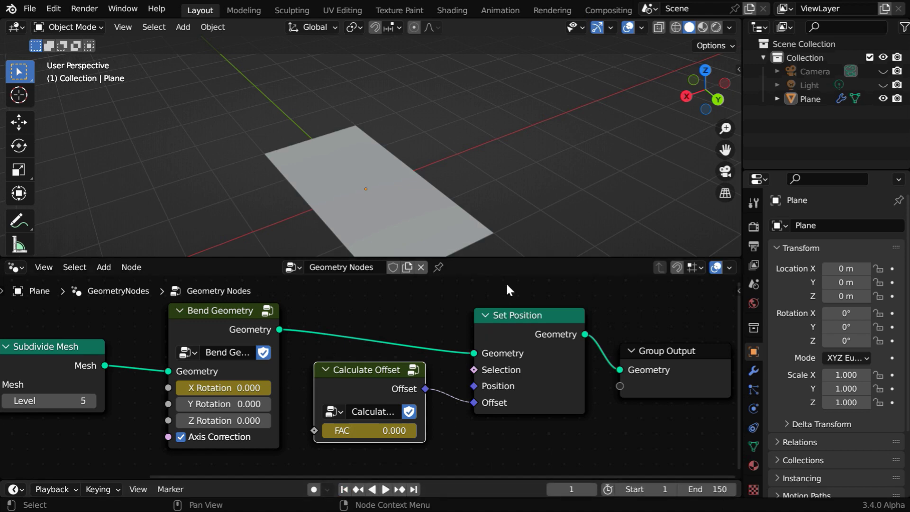
Collapse the node editor, play the 150-frame loop, and orbit the 3D view while it runs.
{"action": "left_click_drag", "start_coordinate": [514, 257], "coordinate": [464, 496]}
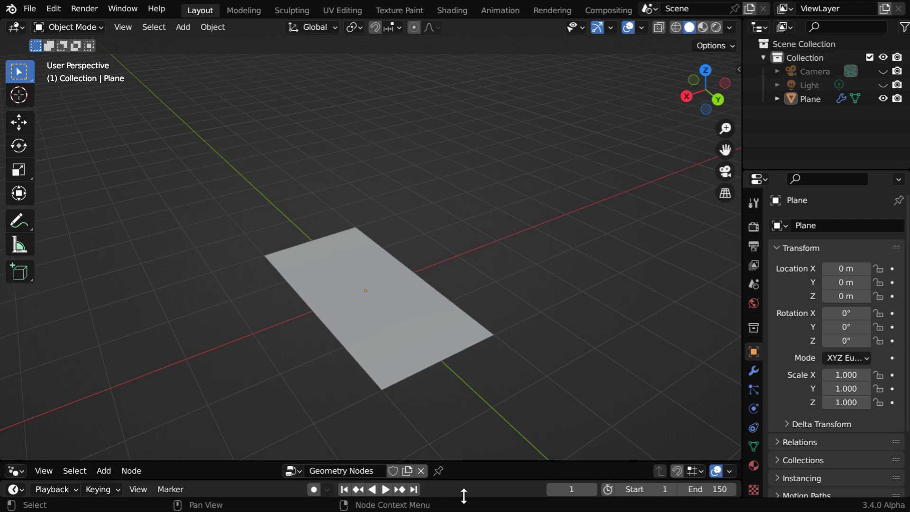
{"action": "left_click", "coordinate": [386, 489]}
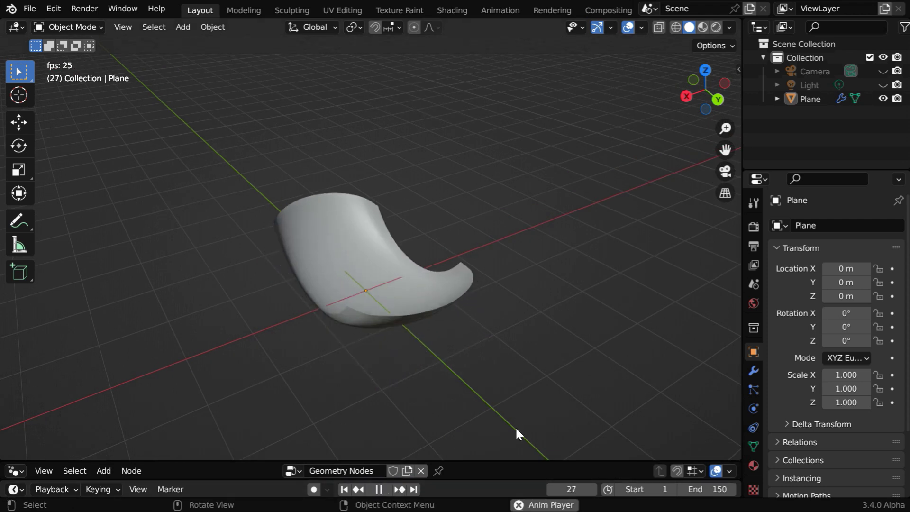
{"action": "middle_click_drag", "start_coordinate": [518, 429], "coordinate": [537, 403]}
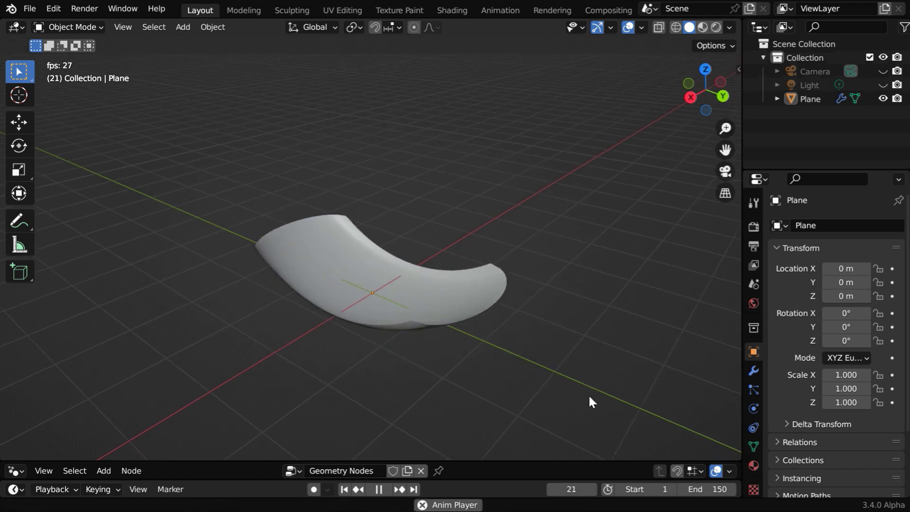
{"action": "middle_click_drag", "start_coordinate": [584, 372], "coordinate": [575, 346], "text": "ctrl"}
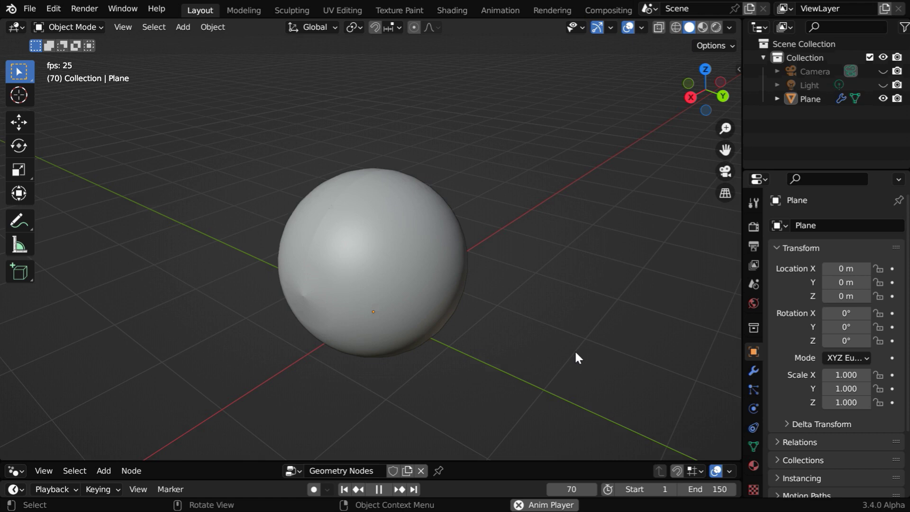